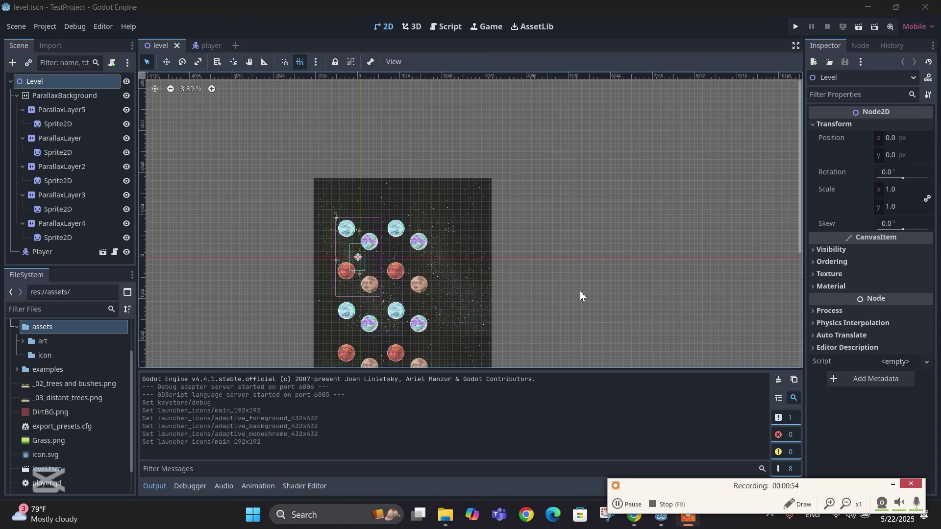
Switch to Chrome and review the introduction of the "Providing launcher icons" section in the Godot Android export documentation.
click(893, 484)
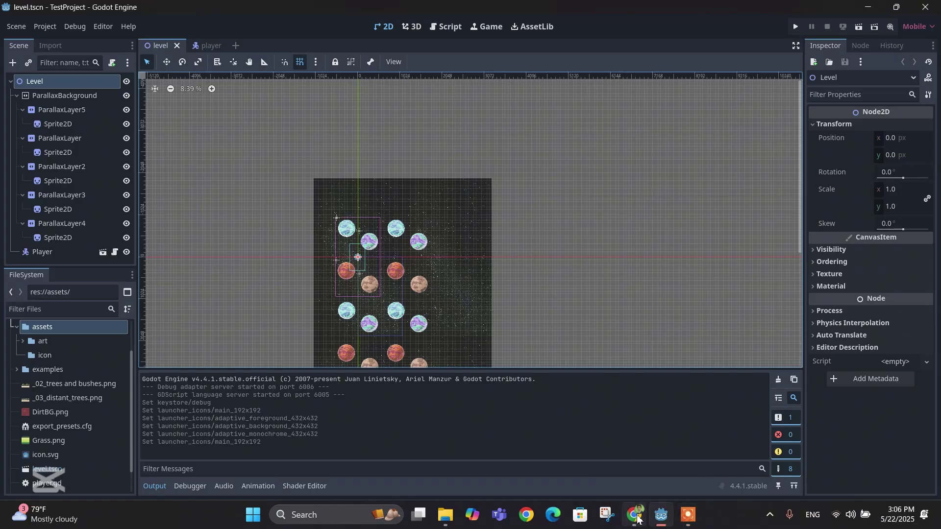
mouse_move(637, 520)
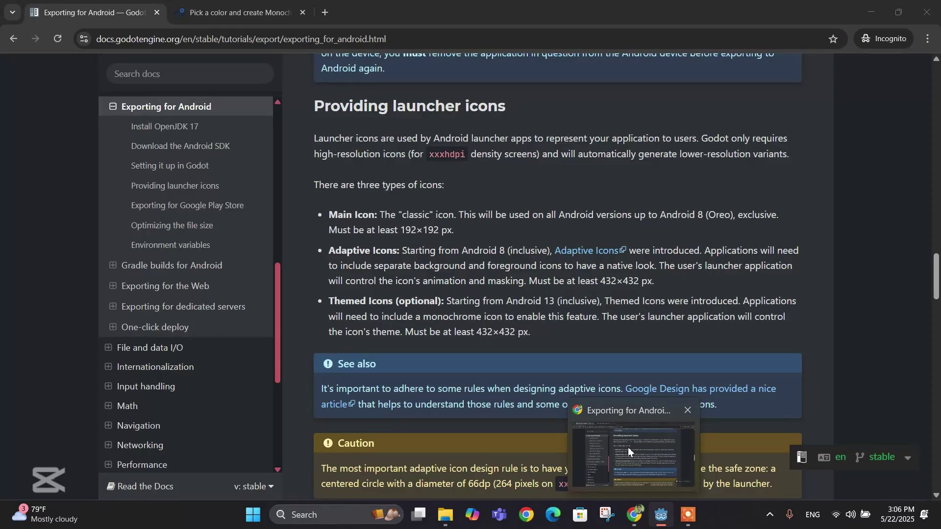
click(629, 451)
drag(312, 108, 562, 111)
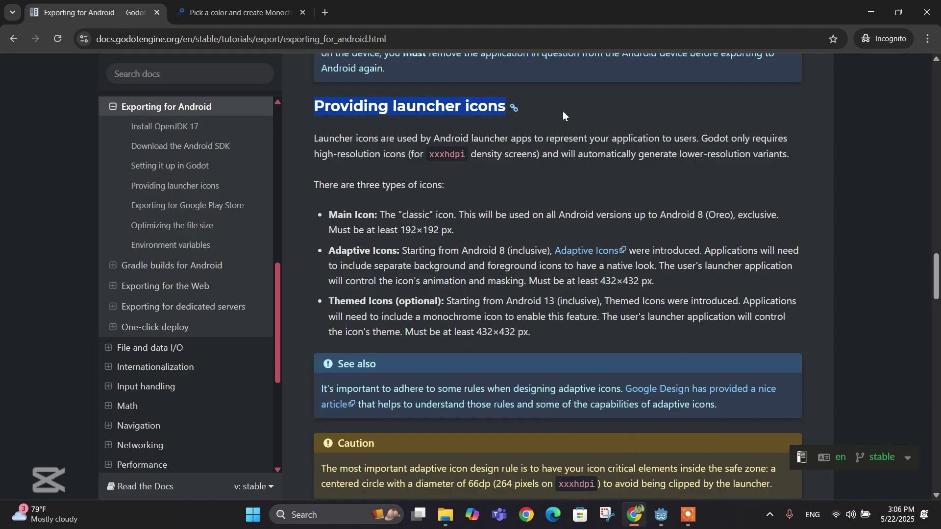
click(563, 111)
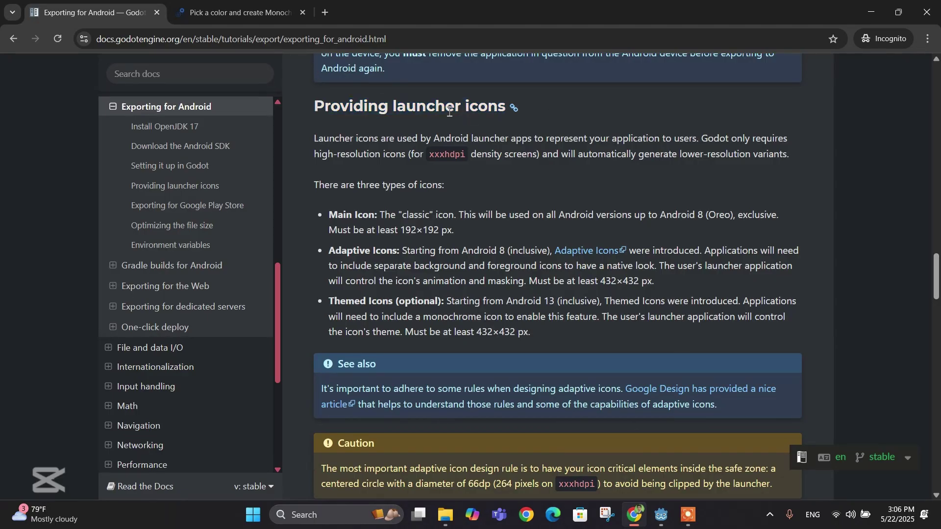
drag(314, 105, 400, 109)
click(570, 101)
click(555, 112)
Read the Main Icon and Adaptive Icons entries, checking the supported Android versions and minimum pixel sizes.
drag(331, 216, 434, 216)
click(383, 215)
click(463, 219)
drag(339, 232, 462, 236)
click(475, 230)
drag(331, 252, 407, 252)
click(493, 244)
drag(602, 281, 664, 286)
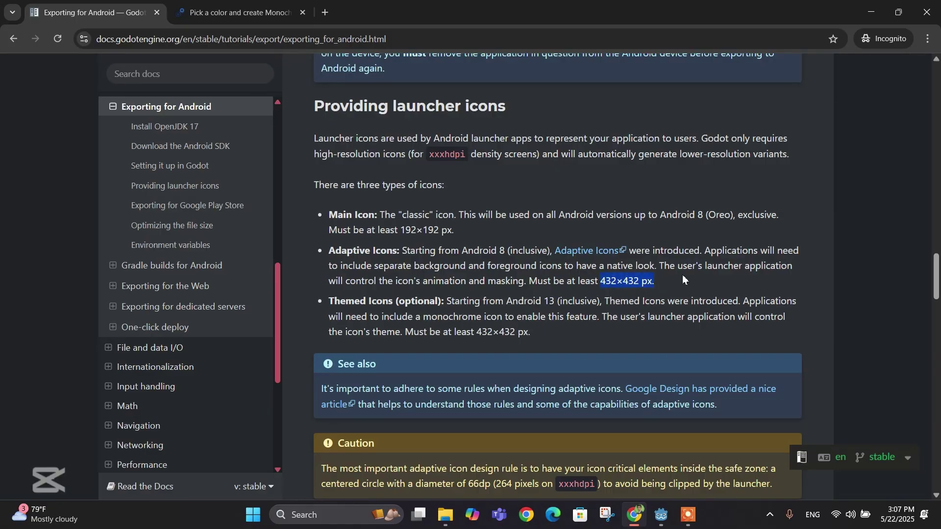
click(707, 272)
Read the Themed Icons entry, checking its monochrome icon requirement and minimum pixel size.
drag(327, 300, 390, 306)
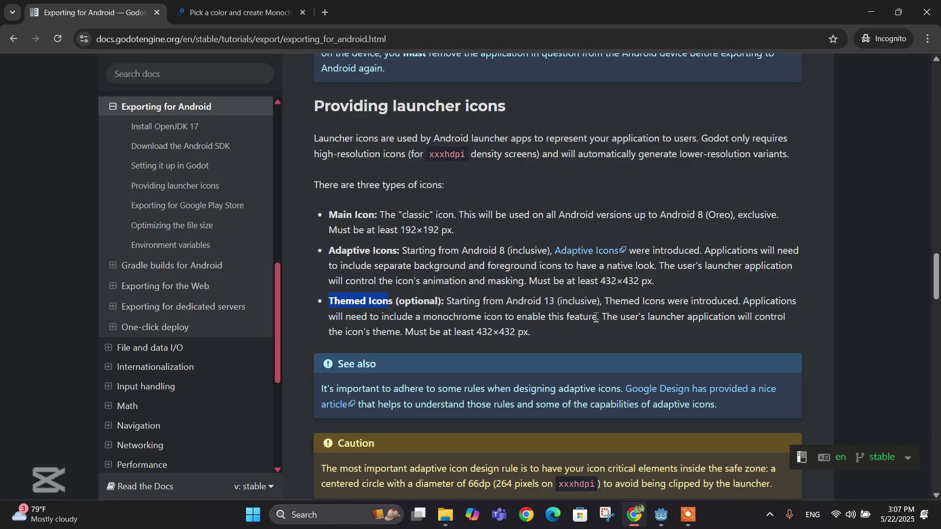
drag(599, 318, 424, 318)
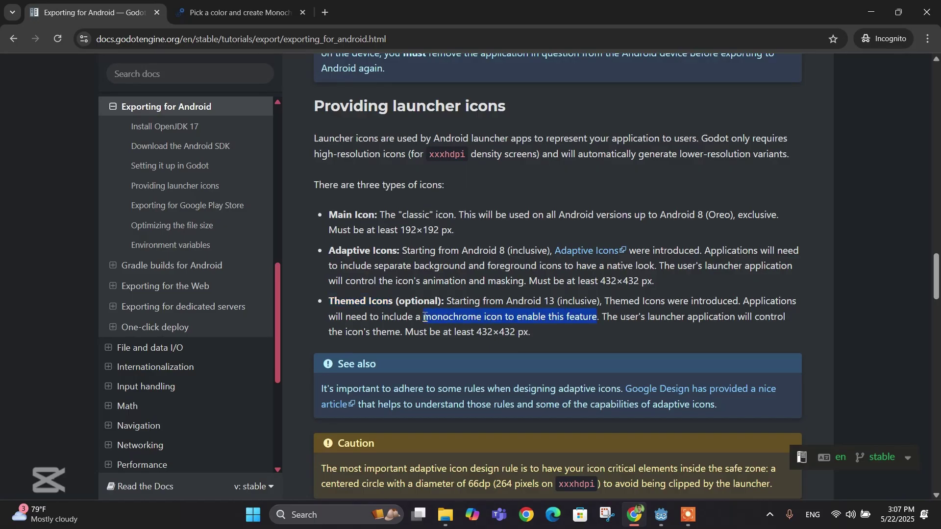
click(548, 332)
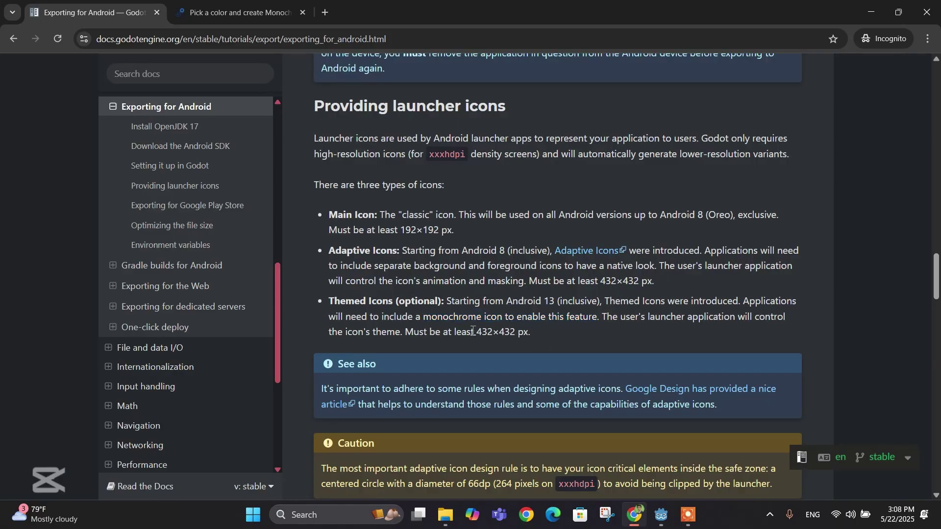
drag(479, 332, 537, 336)
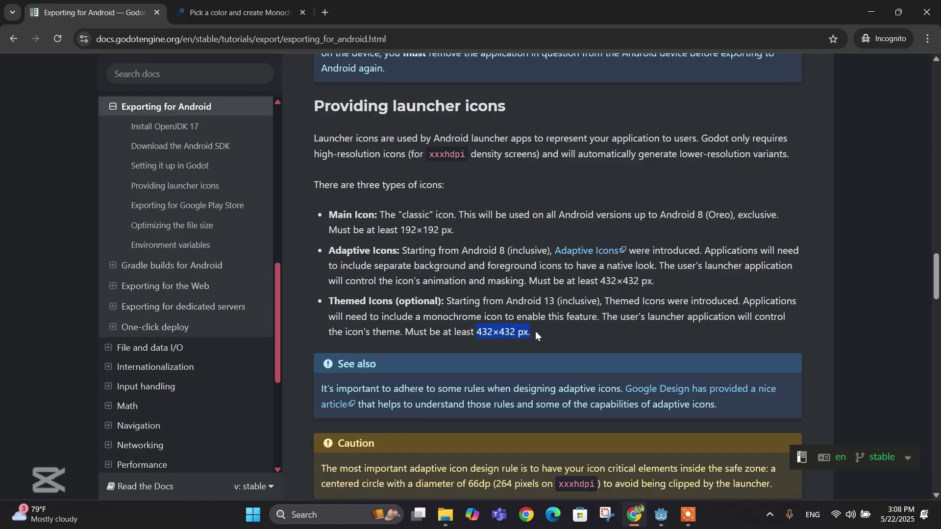
click(562, 333)
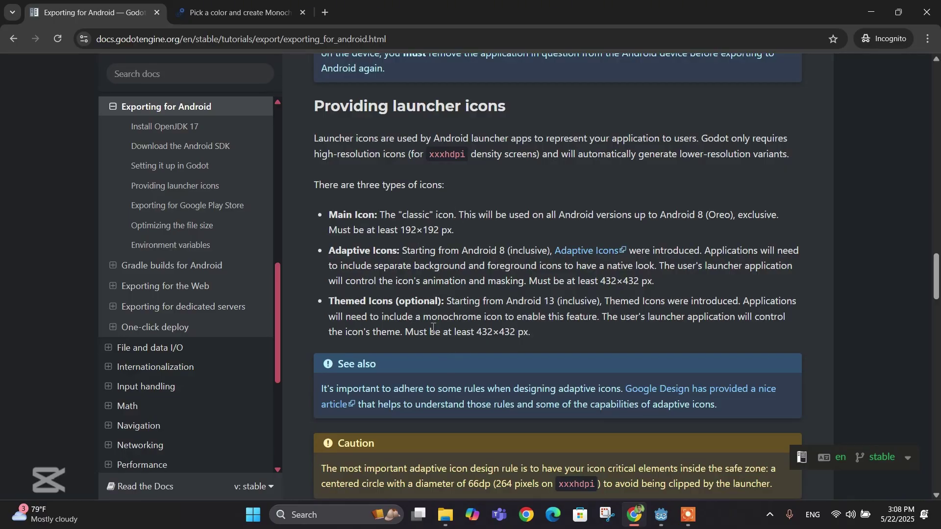
Switch to the Android Export folder in File Explorer and preview the main icon image icon.png, closing the viewer when done.
mouse_move(445, 515)
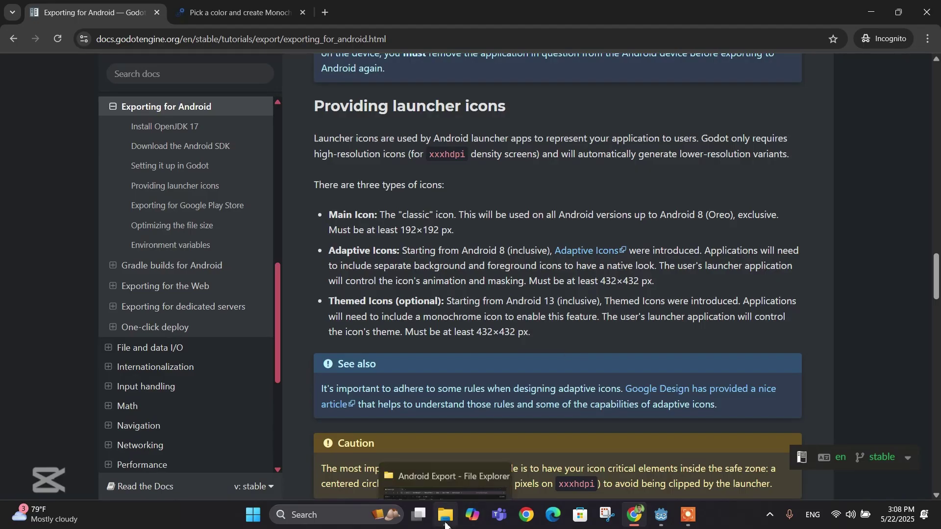
click(426, 459)
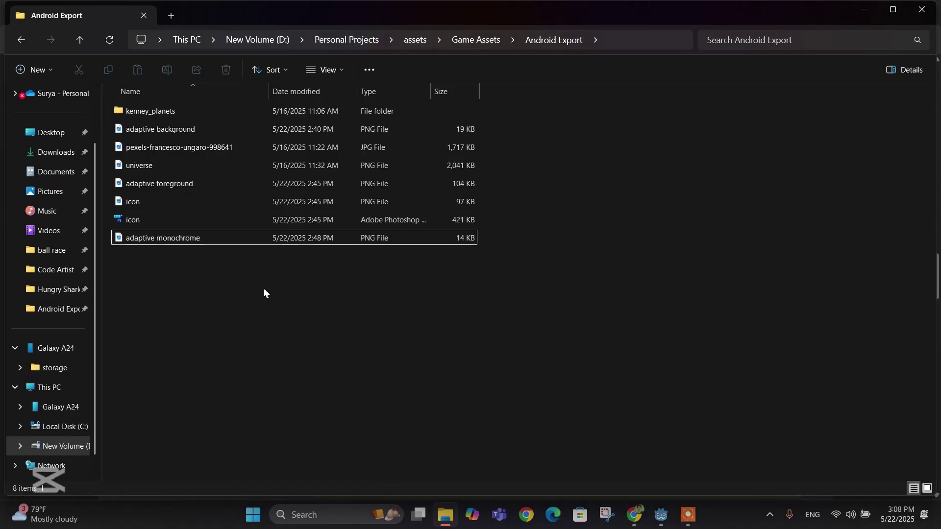
mouse_move(216, 203)
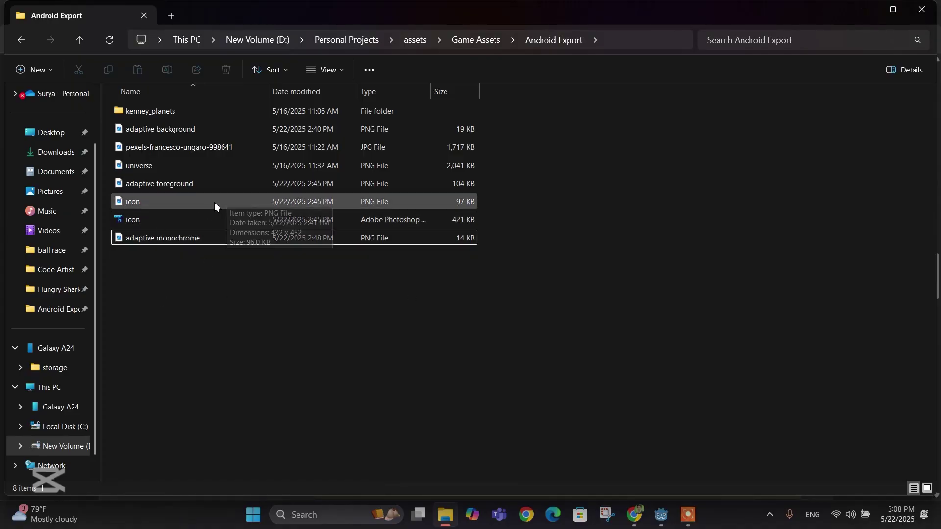
click(181, 203)
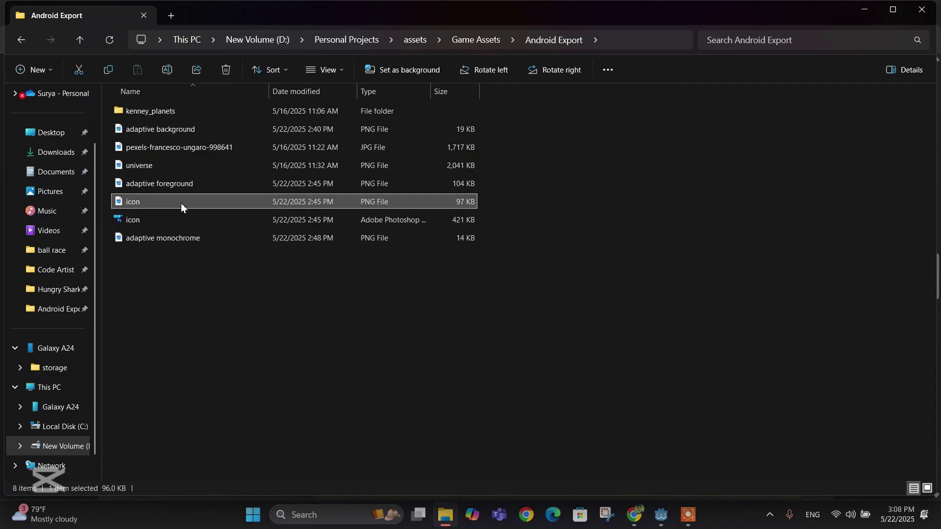
double_click(204, 205)
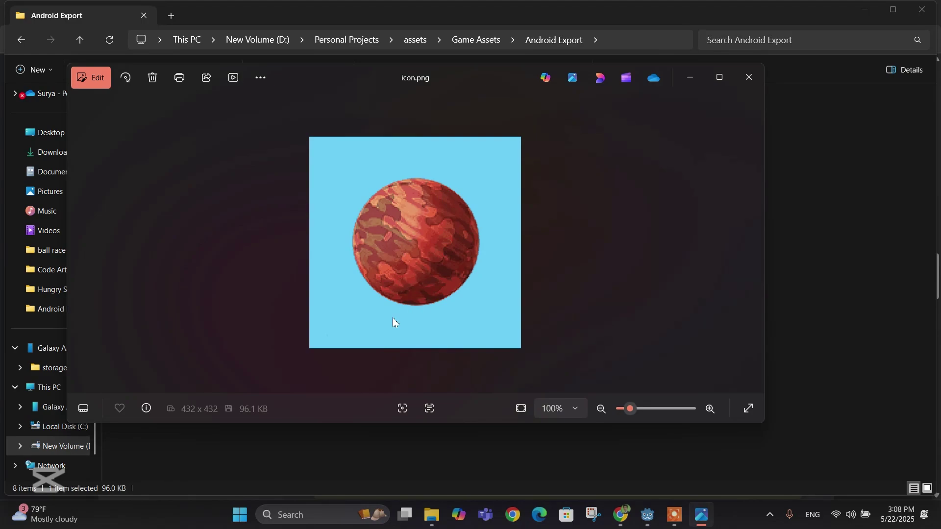
click(750, 79)
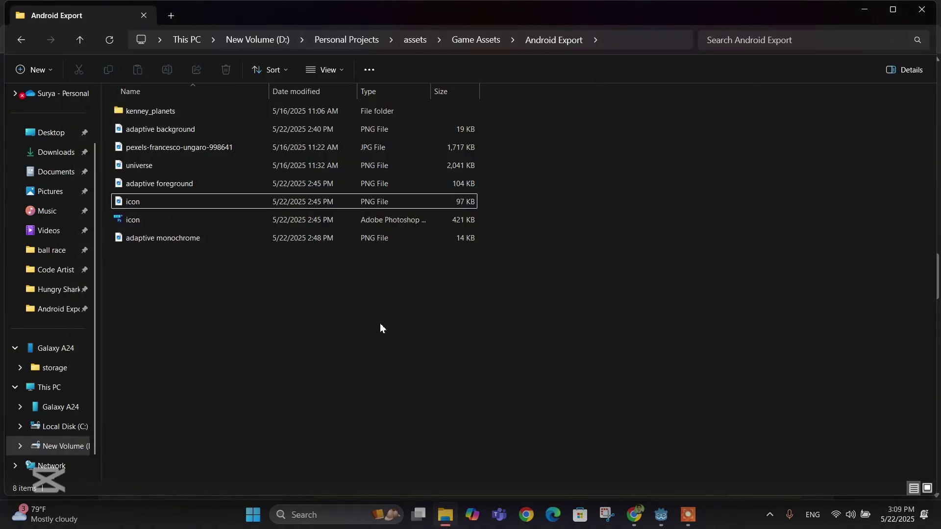
Preview the adaptive foreground and adaptive background PNG images one after the other, closing each preview.
click(185, 184)
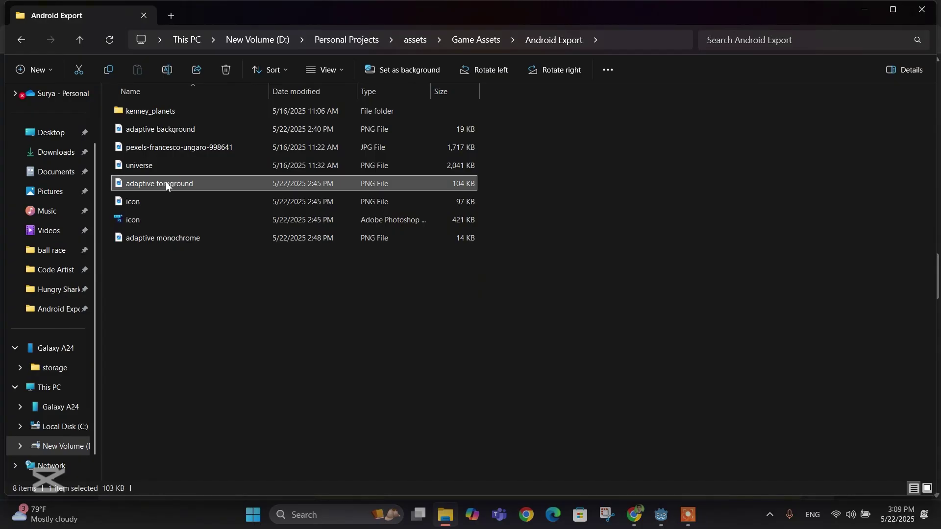
double_click(167, 183)
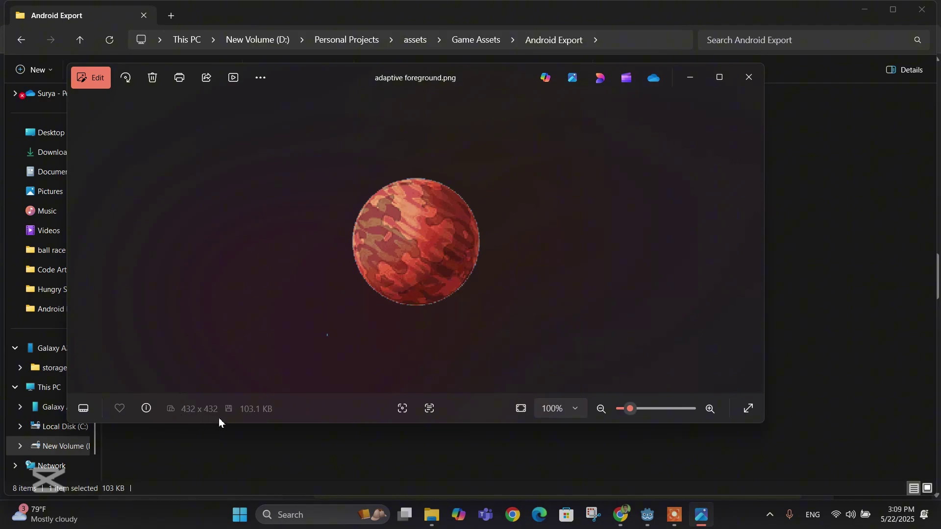
click(750, 81)
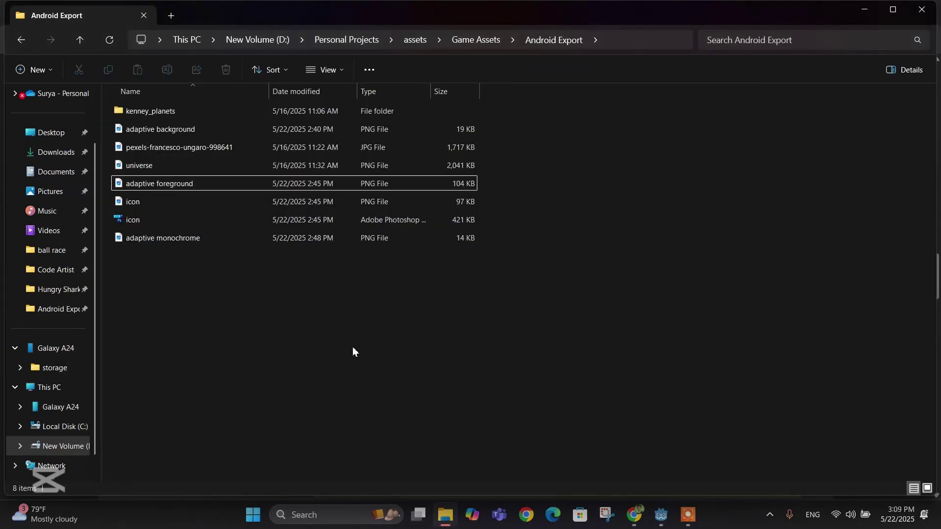
click(163, 130)
double_click(155, 128)
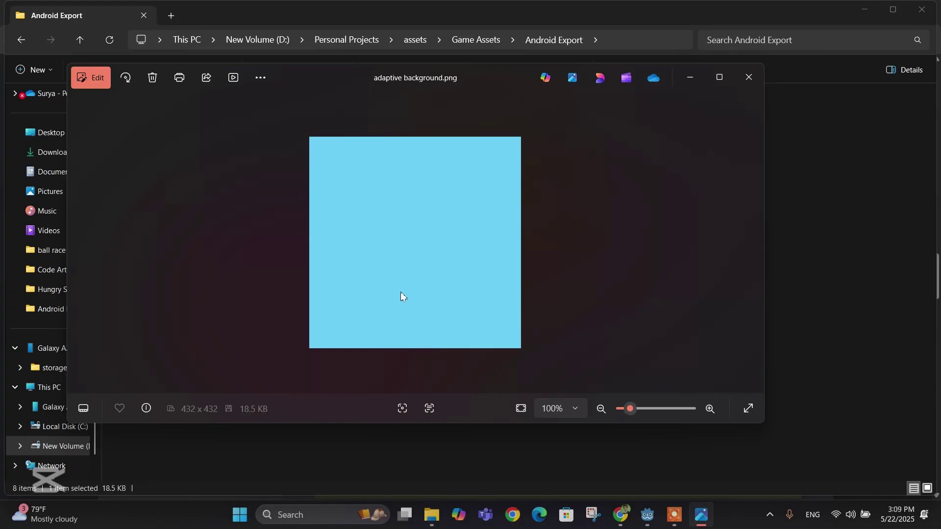
click(749, 78)
click(313, 368)
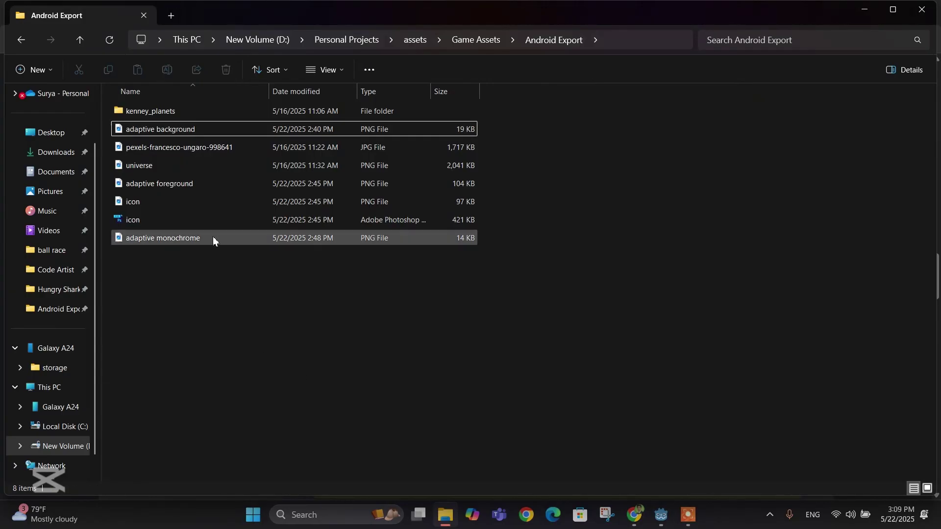
Preview the adaptive monochrome PNG image, close the viewer and clear the file selection.
click(181, 241)
double_click(181, 240)
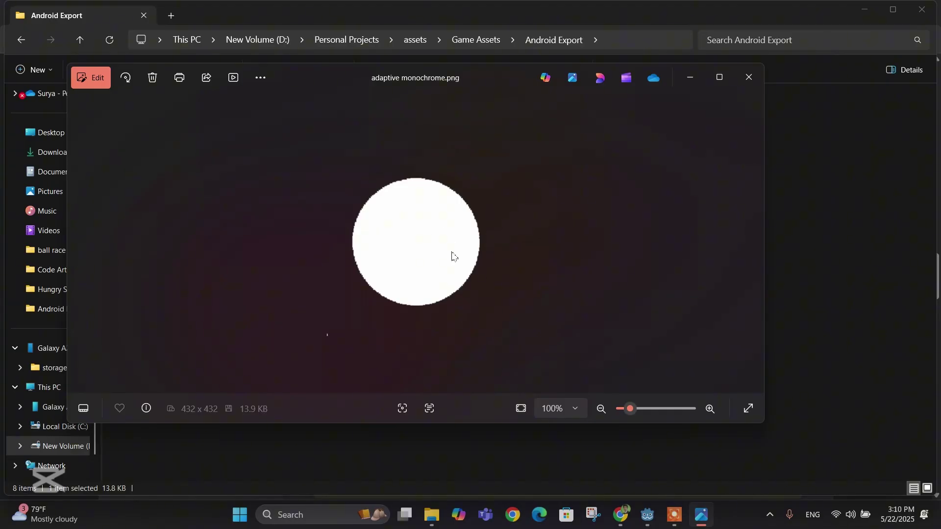
click(749, 78)
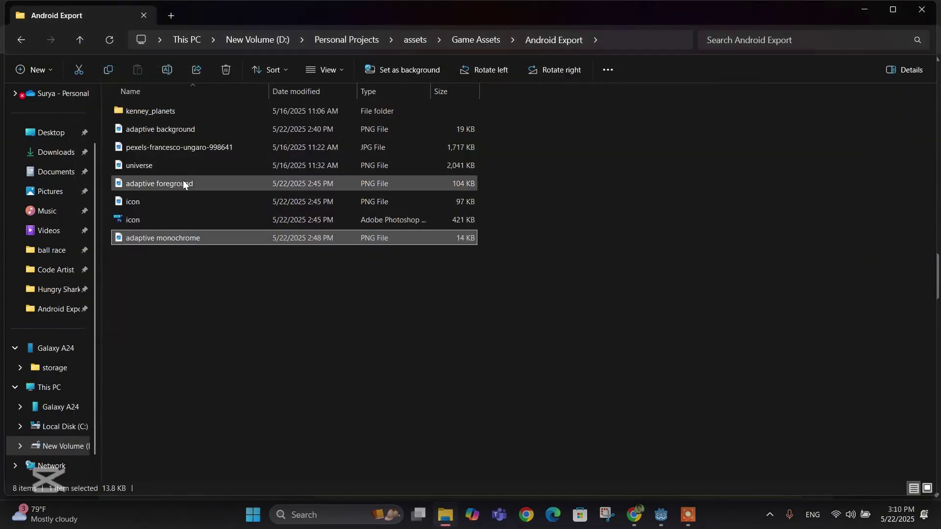
click(388, 307)
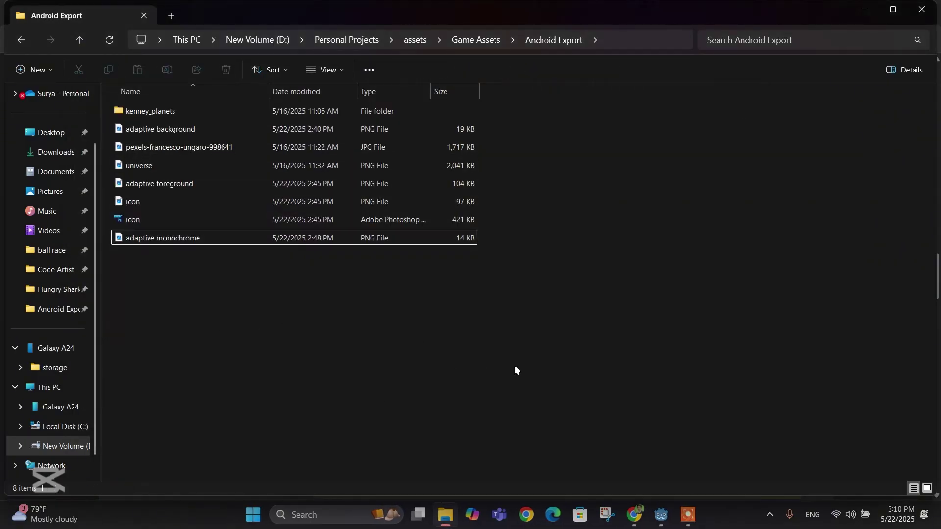
Return to the documentation in Chrome and examine the Caution note on the adaptive icon safe zone, its pixel diameter and launcher clipping.
mouse_move(634, 515)
click(636, 471)
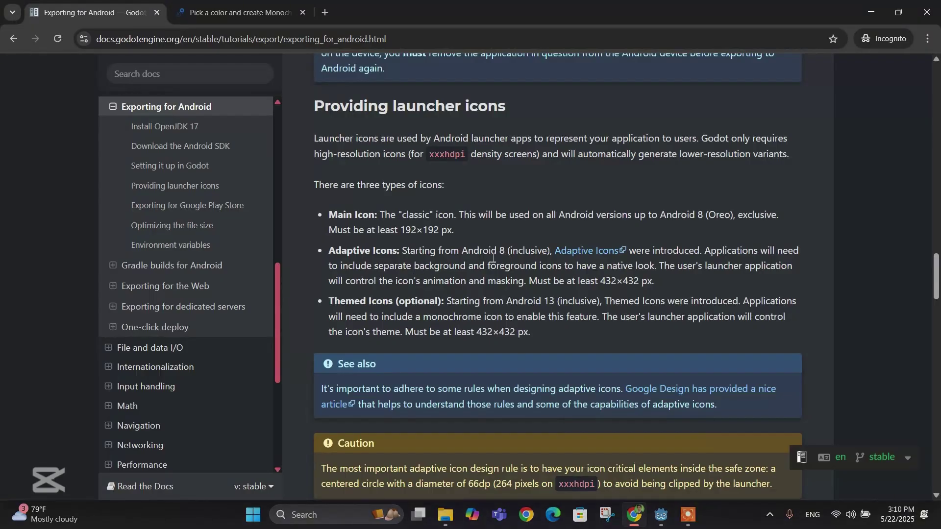
scroll(493, 257, down, 2)
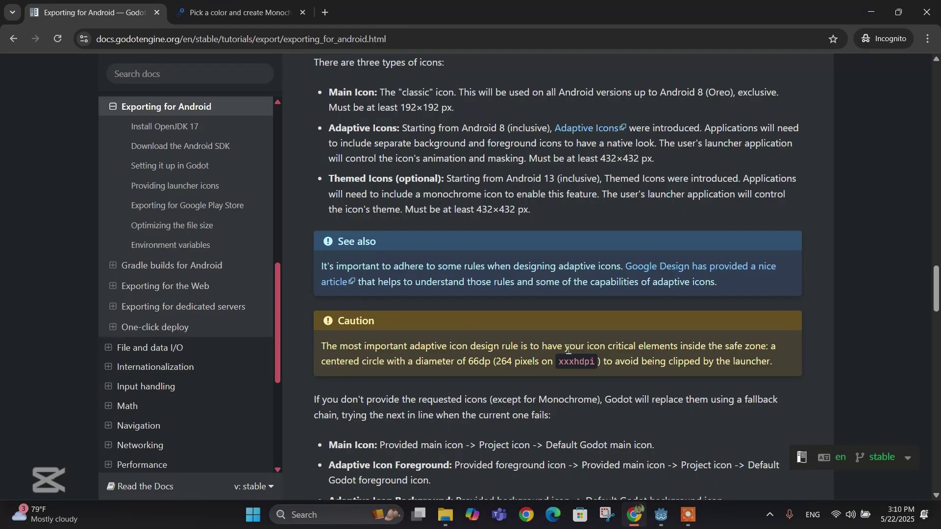
drag(610, 347, 768, 350)
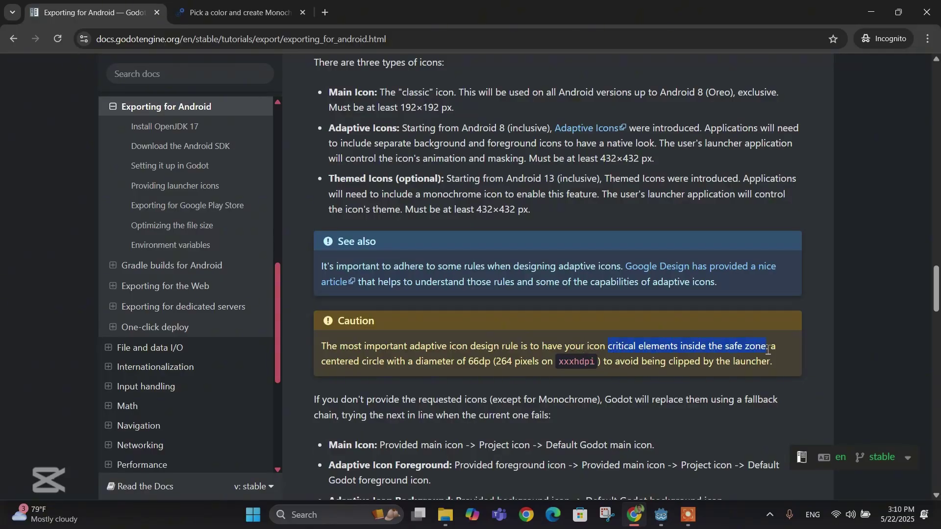
click(534, 377)
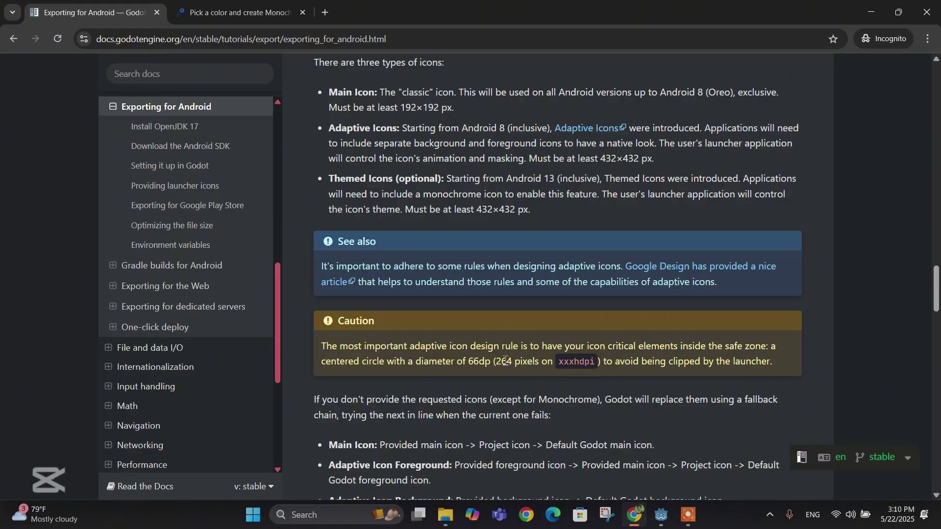
mouse_move(497, 363)
mouse_down()
mouse_move(537, 363)
mouse_move(501, 358)
mouse_up()
click(493, 369)
drag(497, 362, 514, 364)
drag(685, 345, 610, 347)
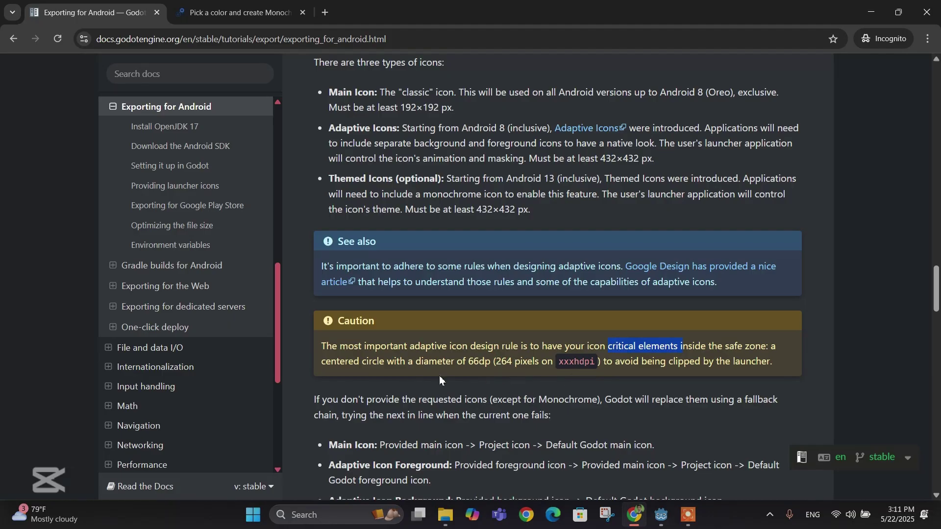
drag(497, 361, 513, 362)
click(512, 378)
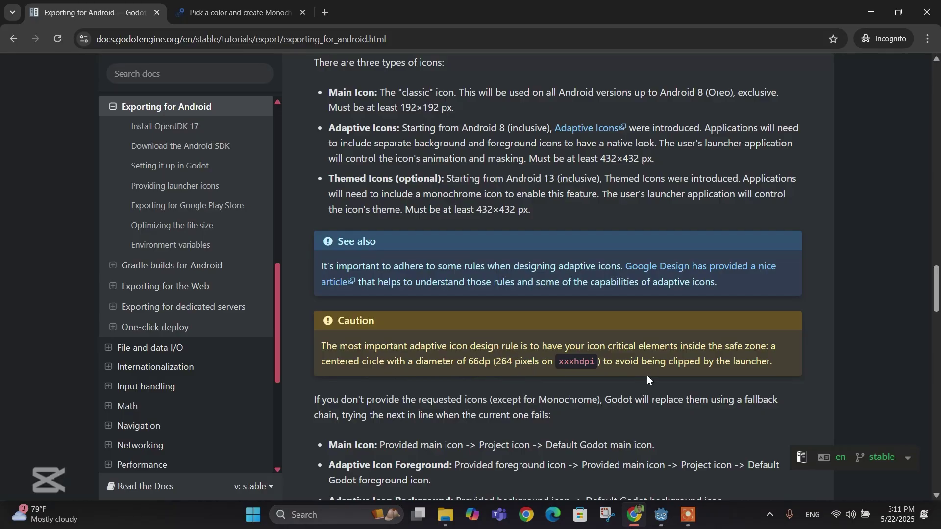
double_click(671, 363)
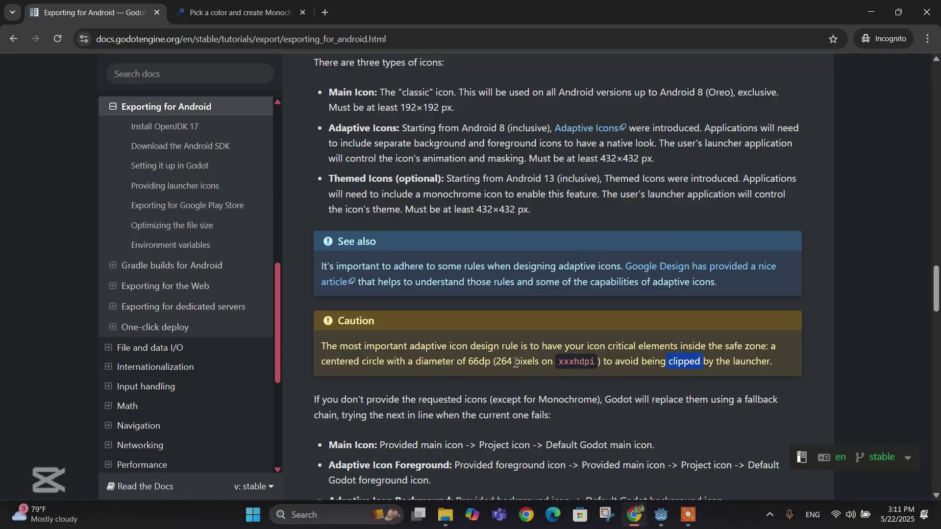
drag(514, 361, 497, 363)
click(517, 361)
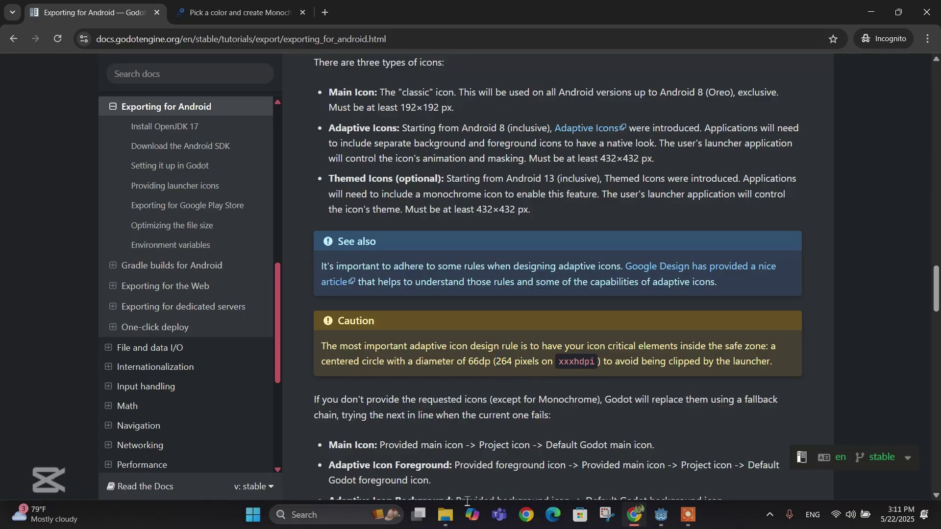
Switch back to the Android Export folder in File Explorer and check icon.png again for its centred artwork, closing the preview.
mouse_move(449, 522)
click(434, 475)
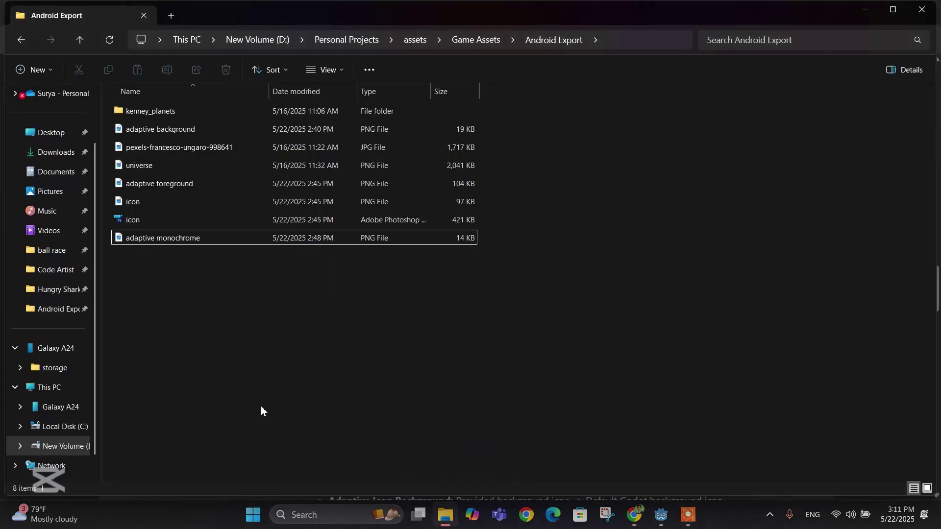
double_click(138, 203)
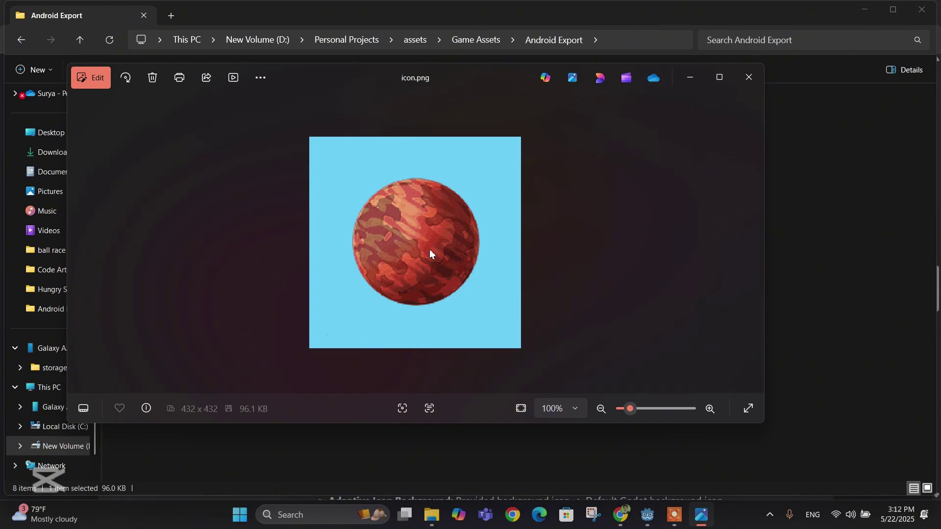
click(748, 78)
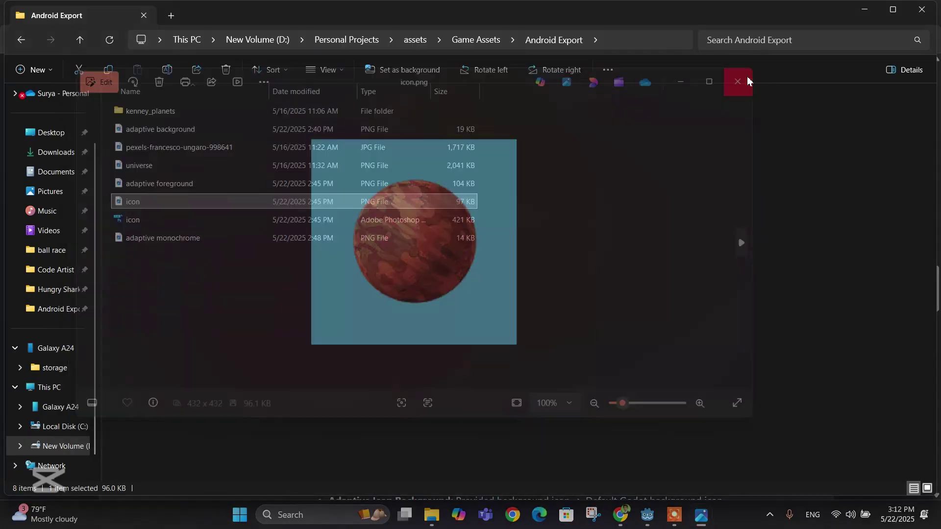
Switch to Godot and examine the Launcher Icons options of the Android preset in the project's Export dialog, closing it again.
click(223, 312)
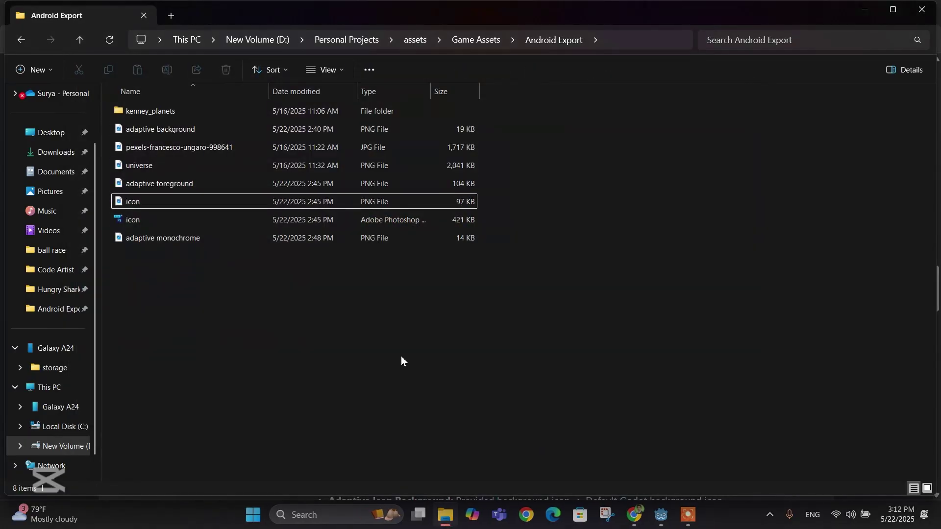
click(662, 515)
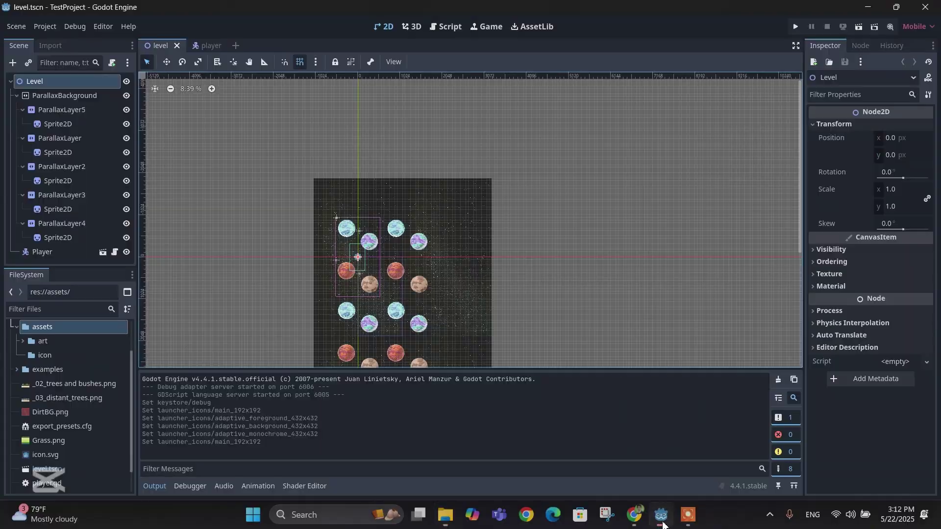
click(44, 26)
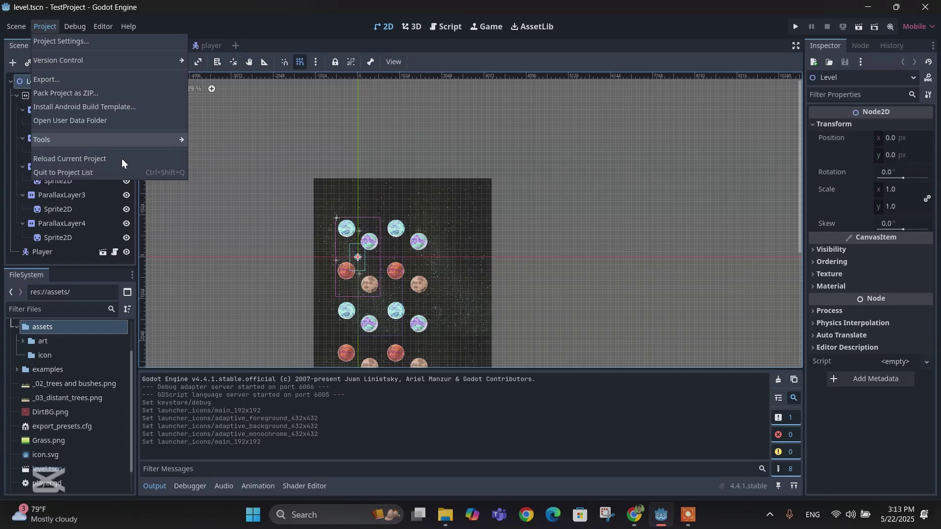
mouse_move(35, 31)
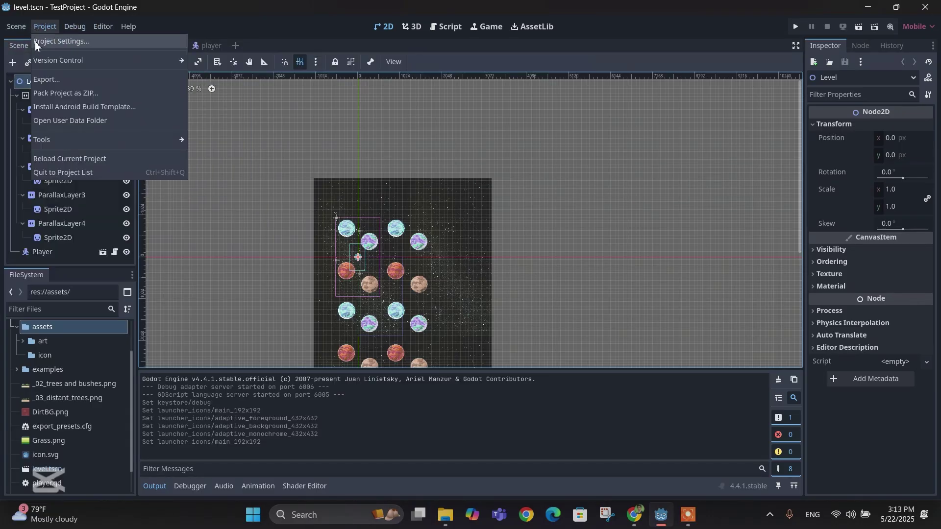
click(54, 81)
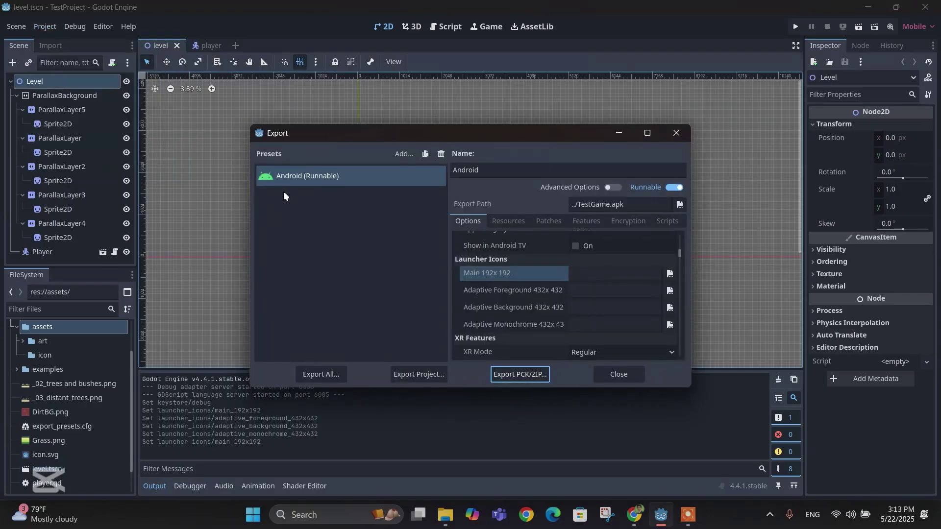
click(294, 182)
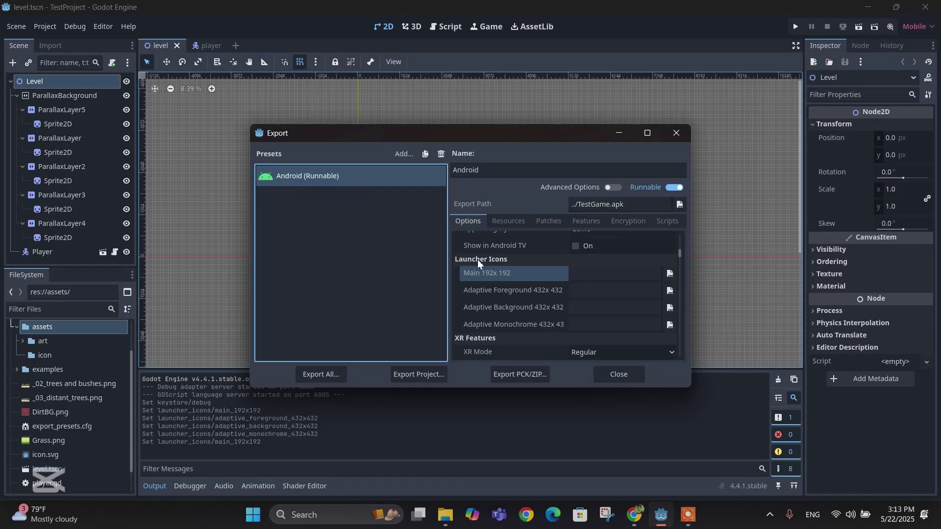
scroll(492, 267, up, 3)
scroll(492, 268, up, 3)
scroll(492, 265, down, 6)
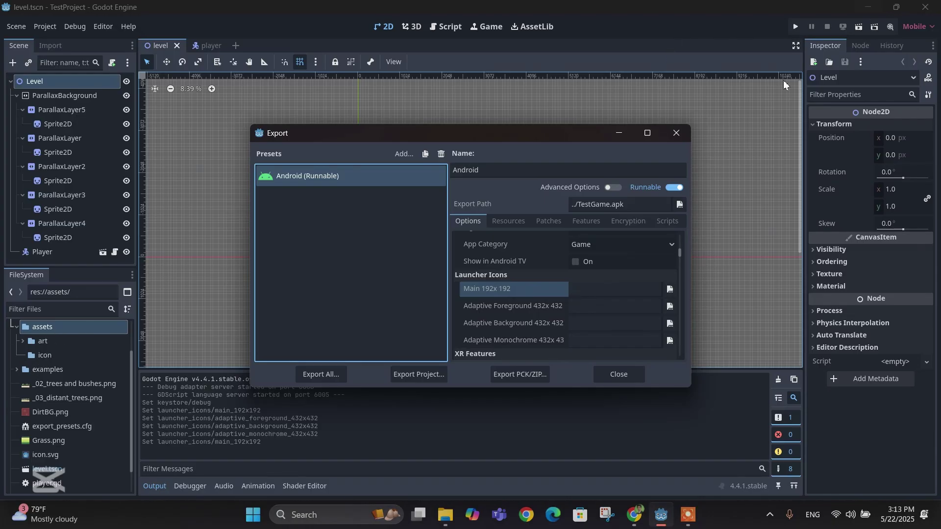
click(624, 381)
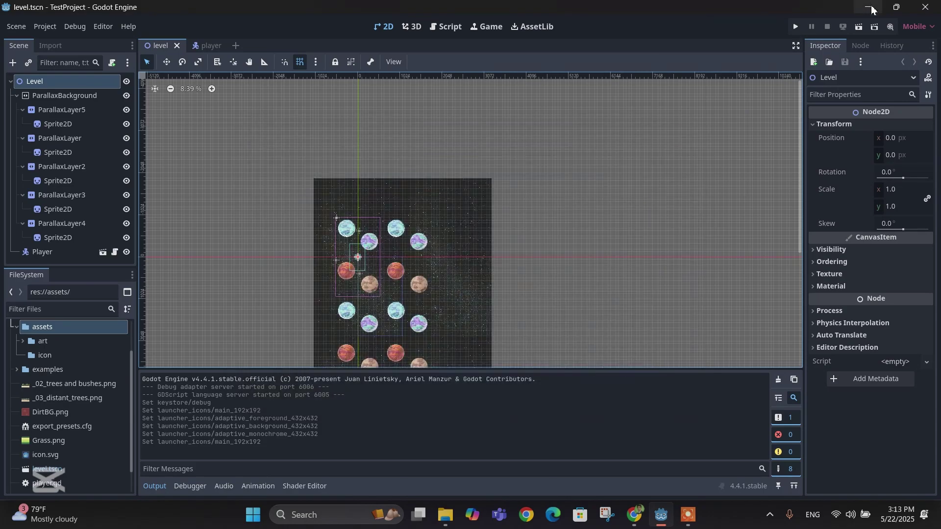
Import icon, adaptive monochrome, adaptive foreground and adaptive background PNGs from the Android Export folder into Godot's assets/icon folder and expand that folder.
click(873, 8)
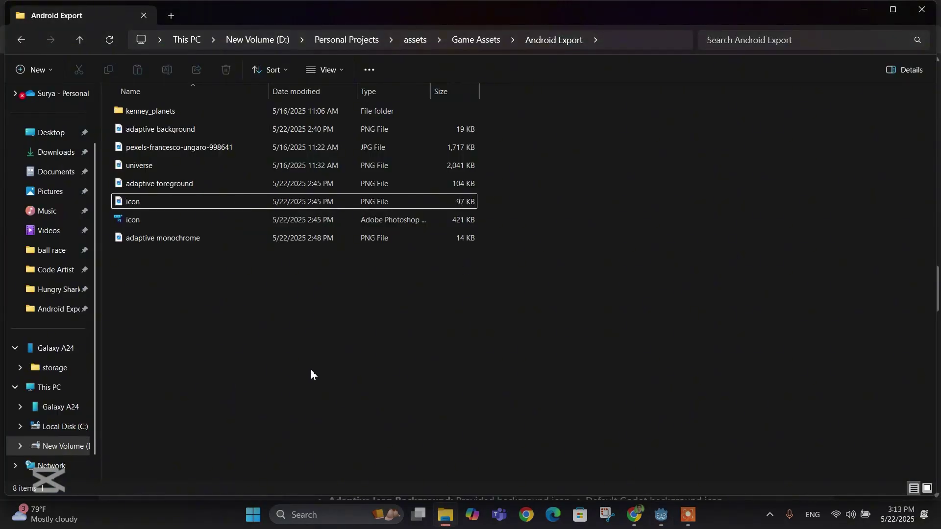
click(157, 206)
ctrl+click(207, 241)
ctrl+click(190, 183)
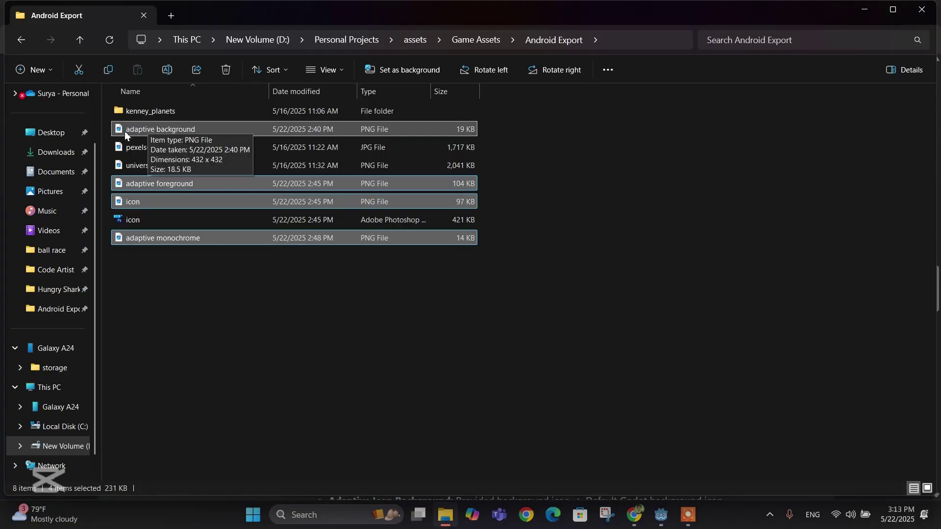
drag(126, 128, 82, 335)
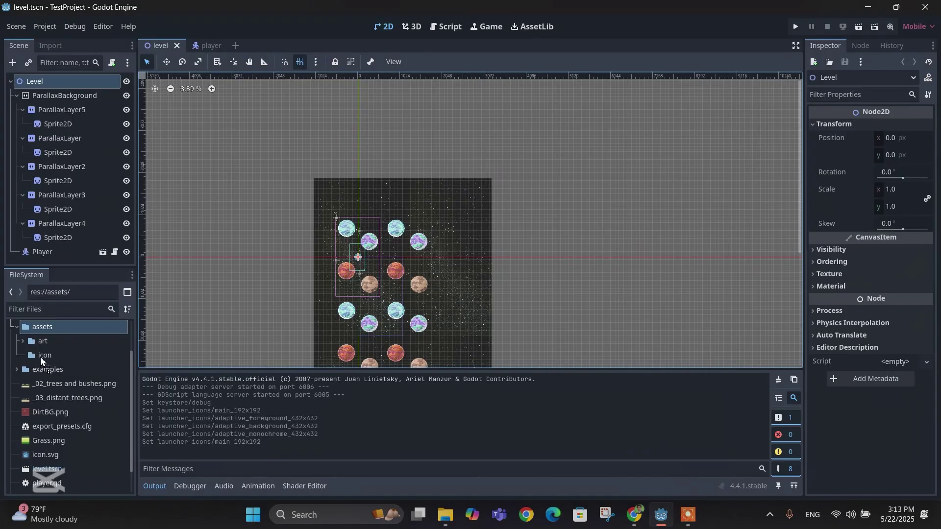
drag(31, 357, 30, 354)
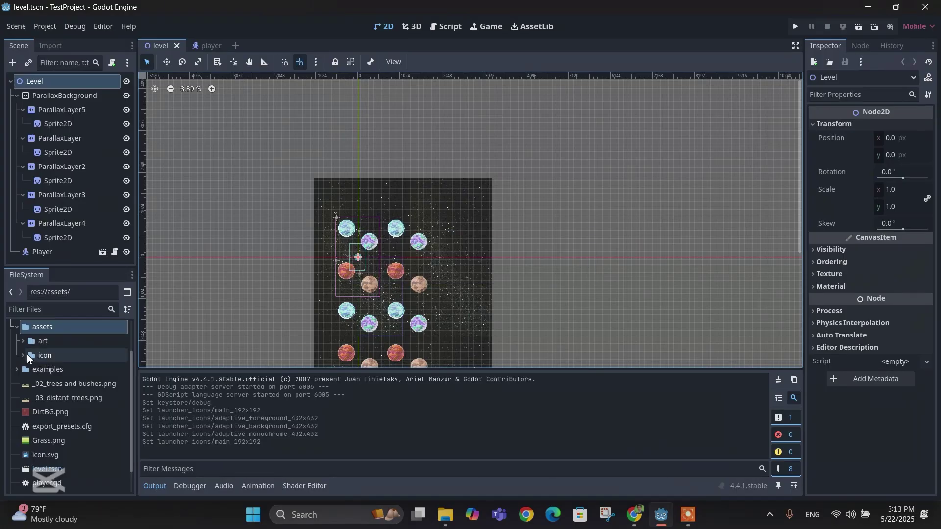
click(22, 356)
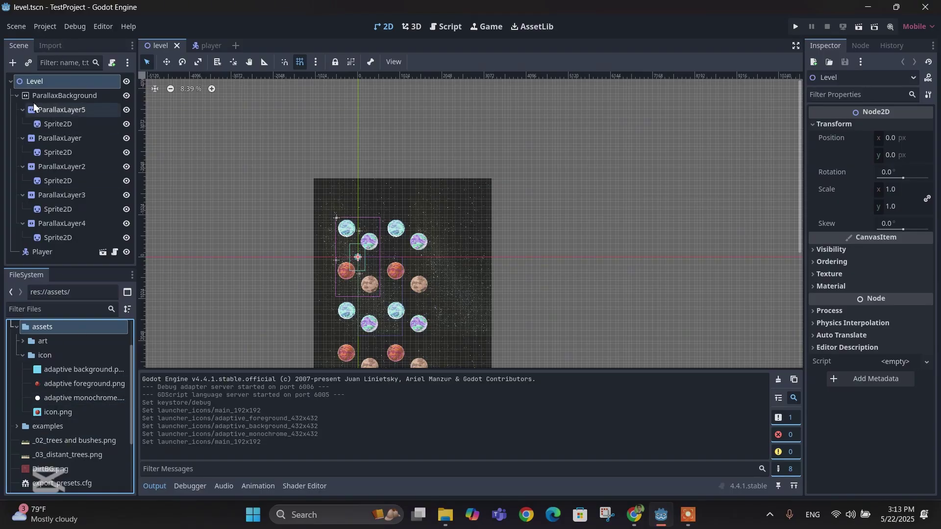
Assign icon.png from res://assets/icon as the Main 192x192 launcher icon in the Android export preset.
click(46, 27)
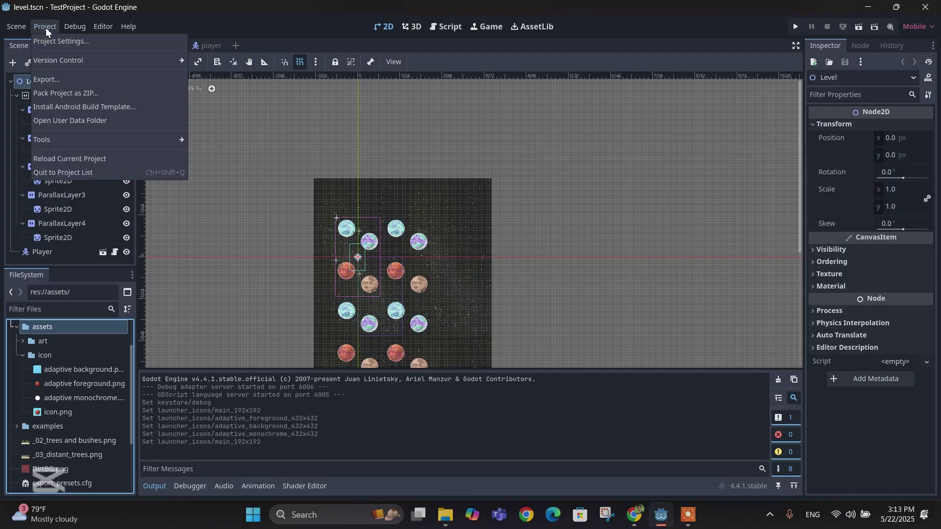
click(69, 80)
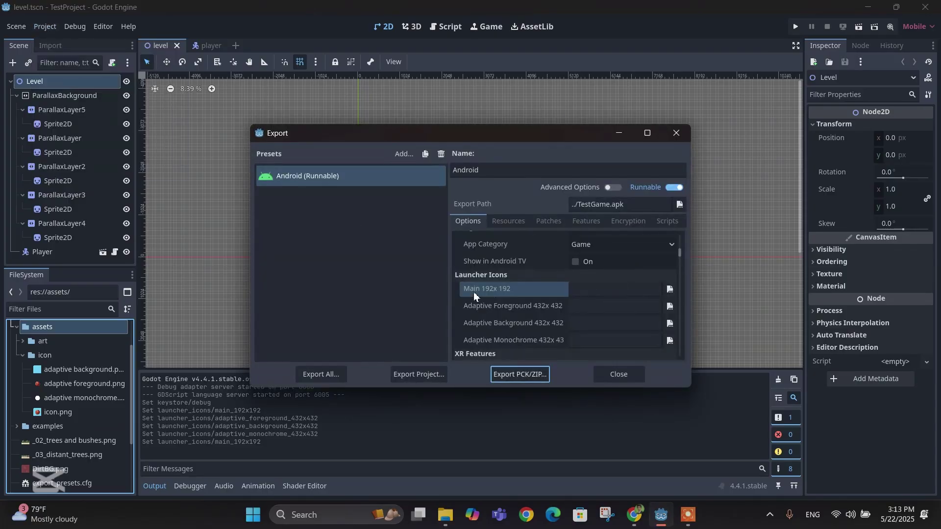
click(670, 291)
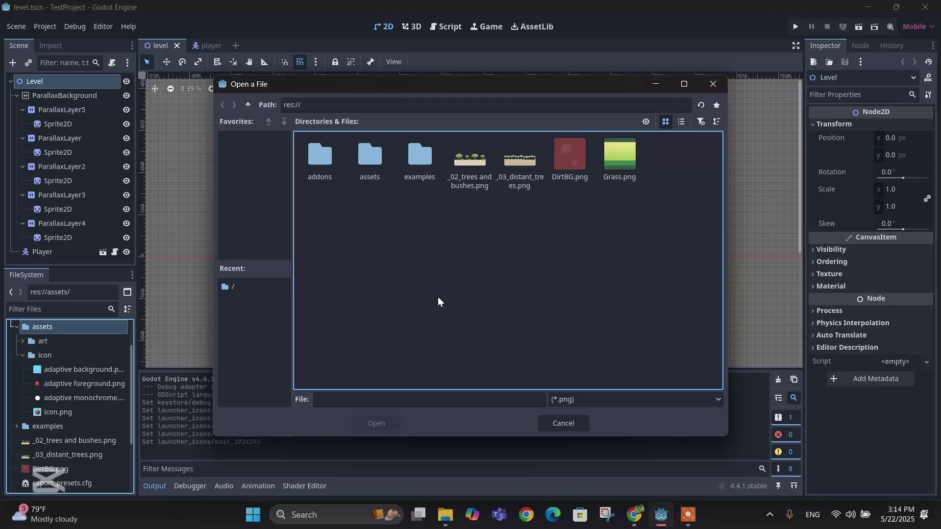
double_click(372, 158)
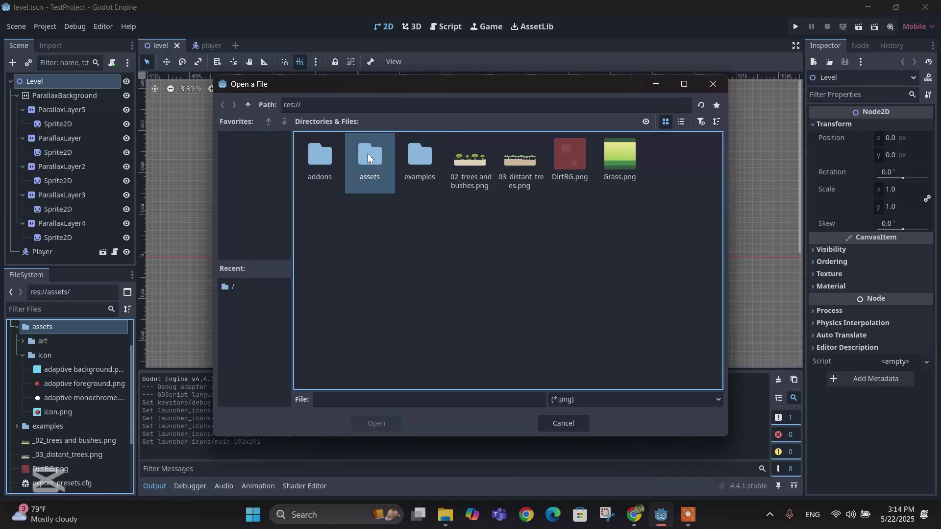
double_click(372, 158)
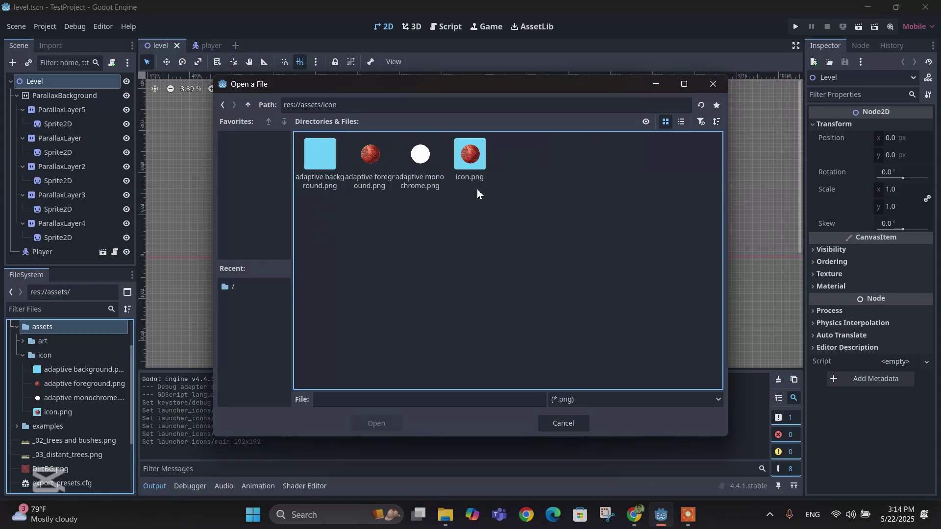
click(475, 165)
click(376, 423)
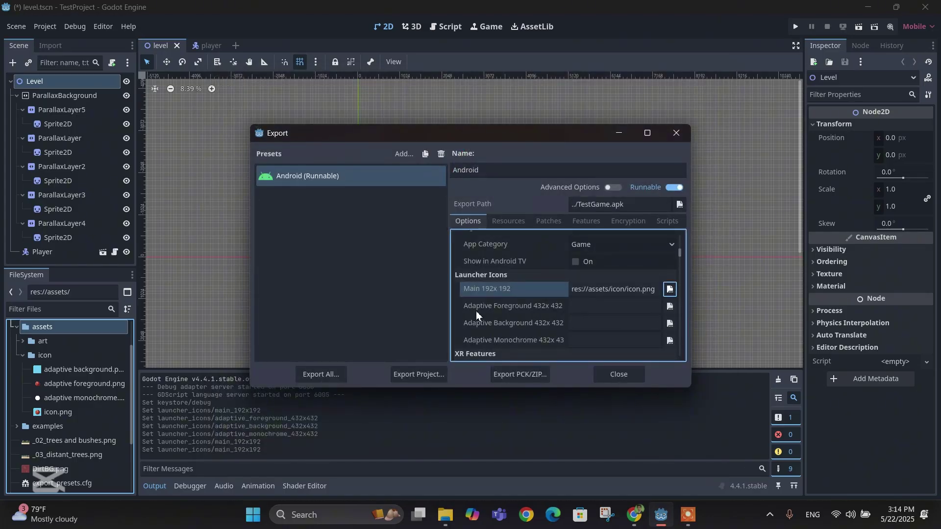
Assign adaptive foreground.png from res://assets/icon as the Adaptive Foreground 432x432 launcher icon.
click(670, 306)
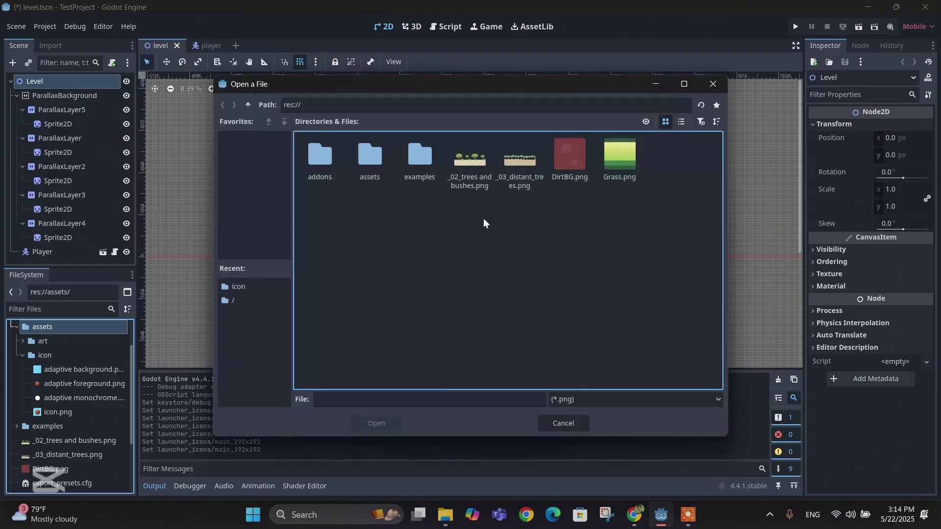
double_click(378, 159)
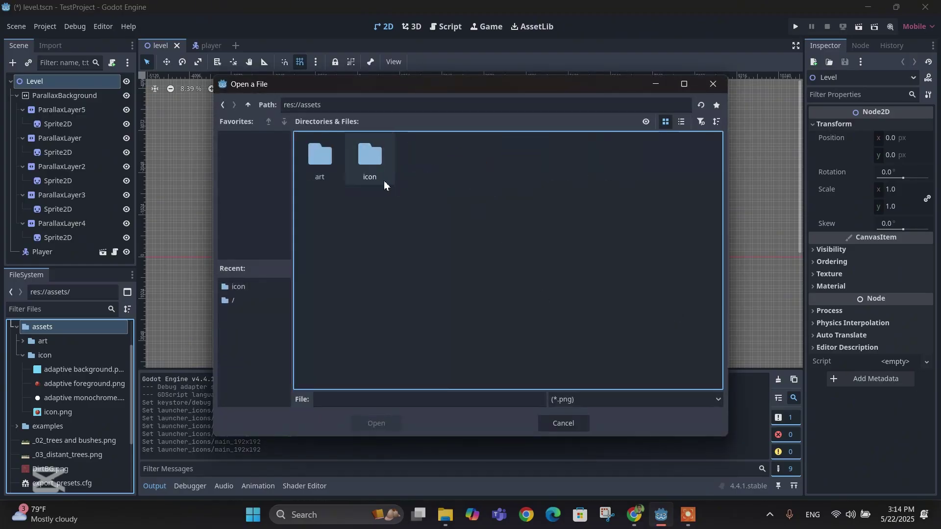
double_click(371, 157)
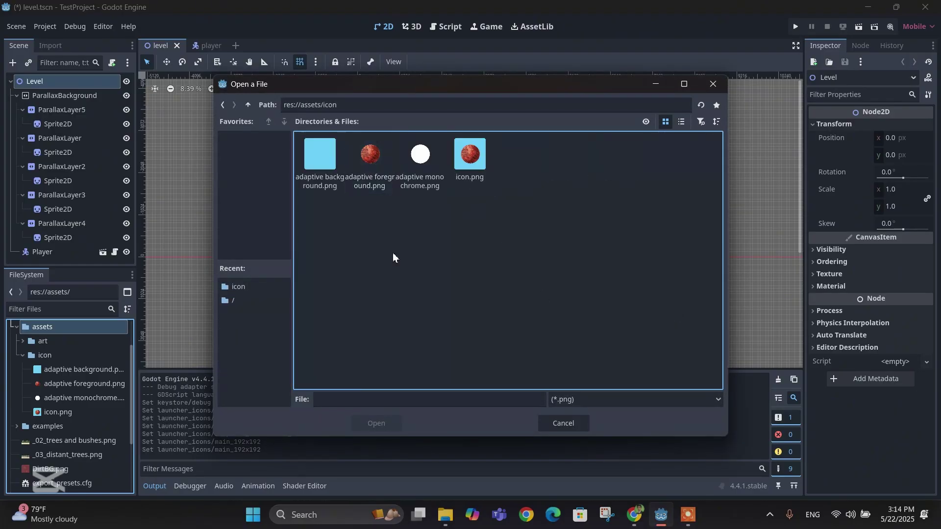
click(374, 167)
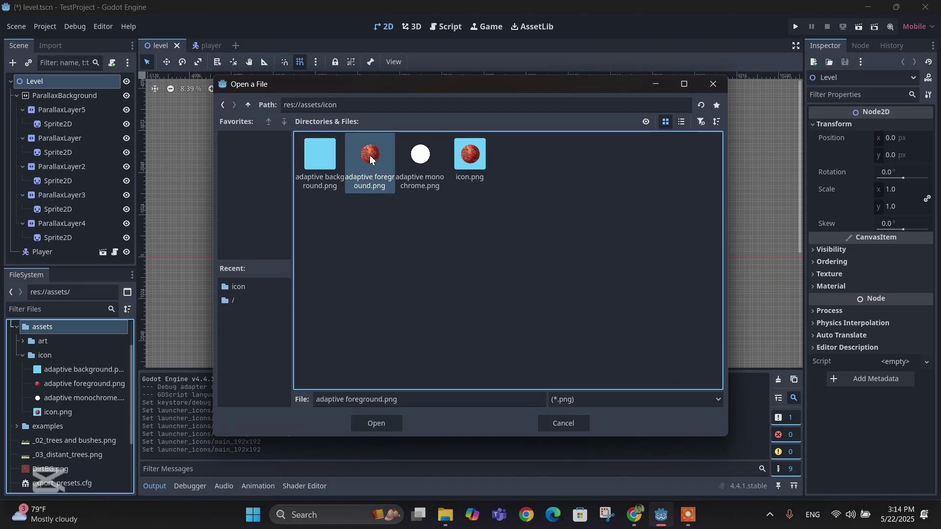
click(380, 424)
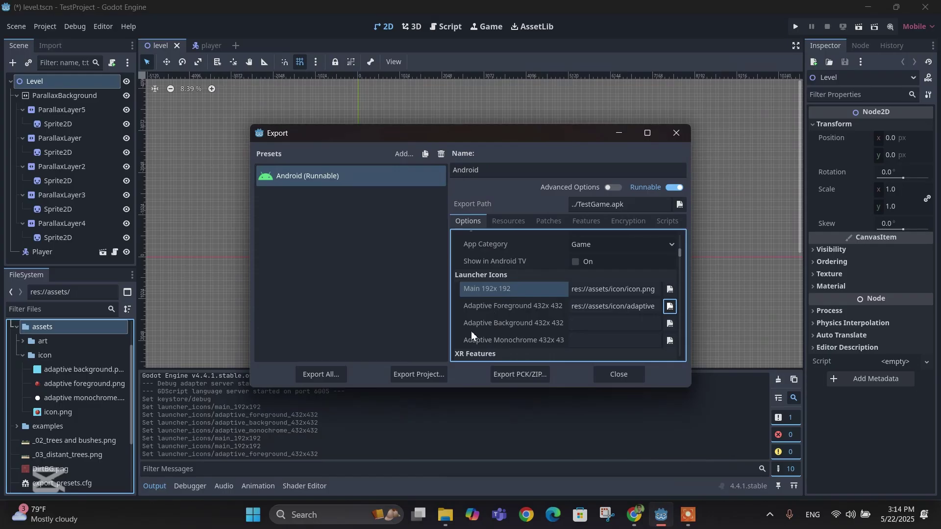
Assign adaptive background.png from res://assets/icon as the Adaptive Background 432x432 launcher icon.
click(670, 324)
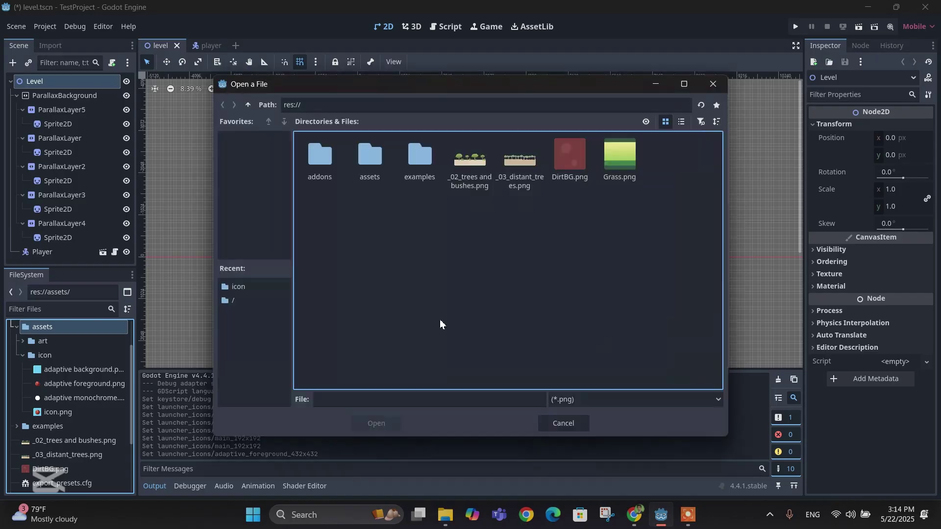
double_click(370, 159)
double_click(368, 162)
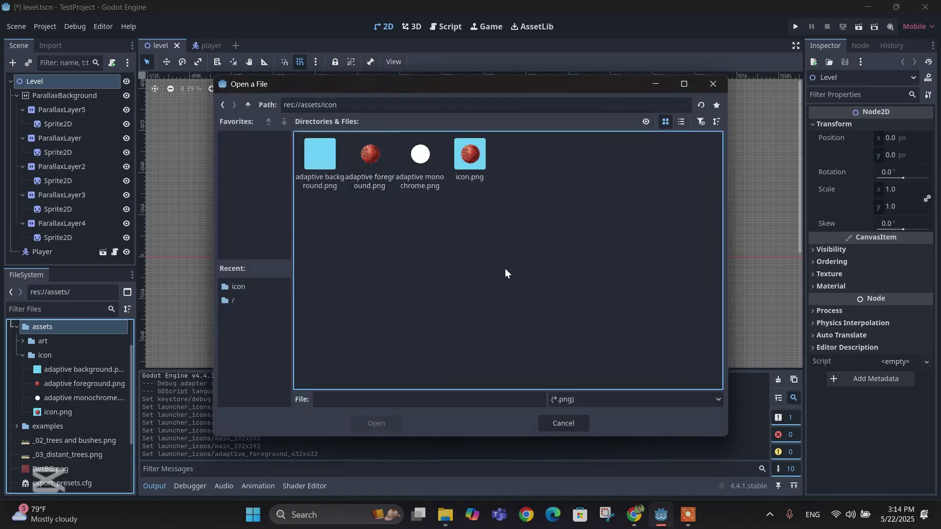
click(326, 163)
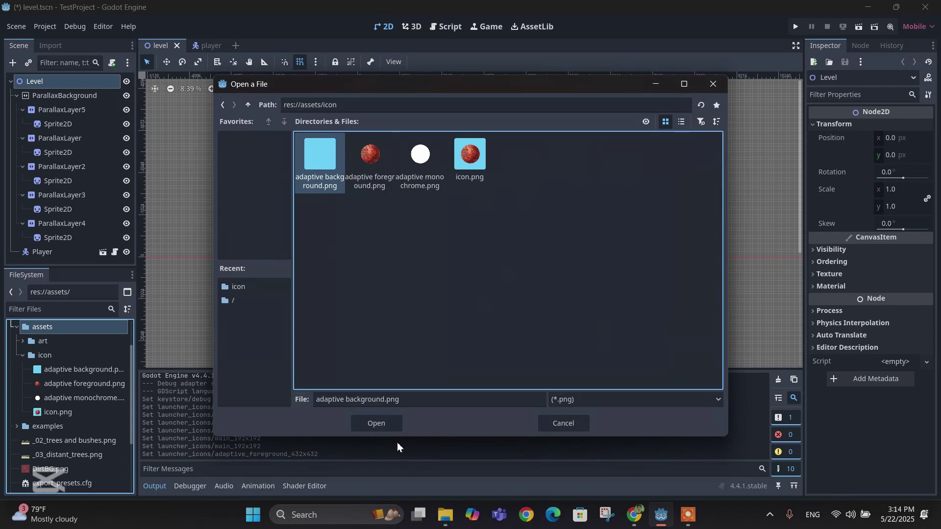
click(386, 418)
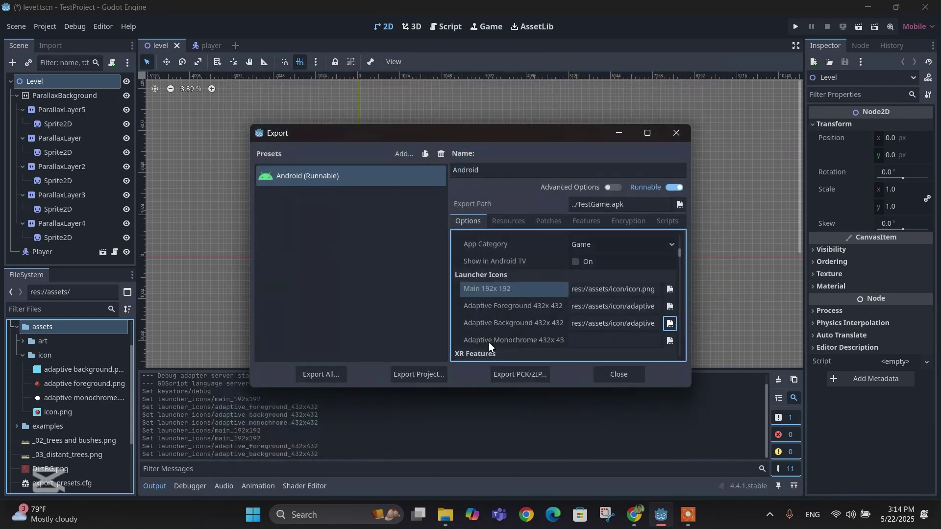
Assign adaptive monochrome.png from res://assets/icon as the Adaptive Monochrome launcher icon and look over the remaining preset options.
click(670, 341)
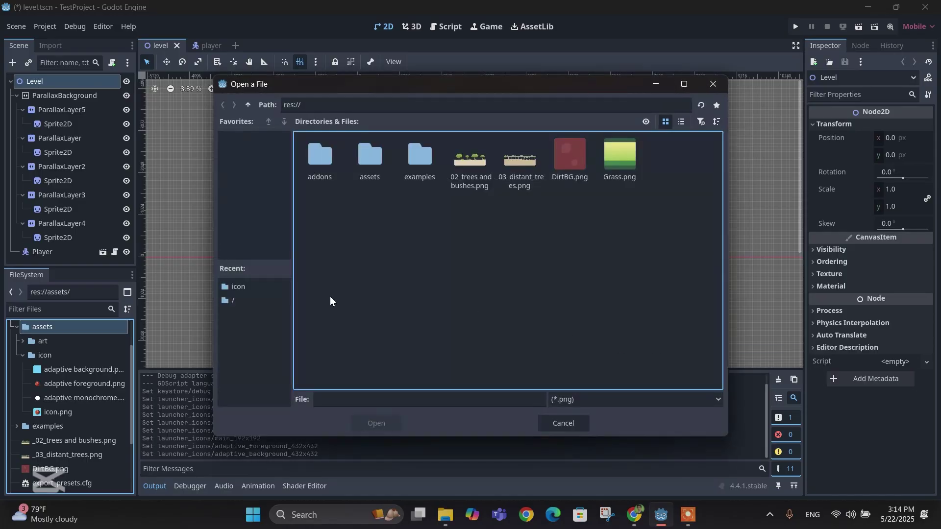
double_click(367, 162)
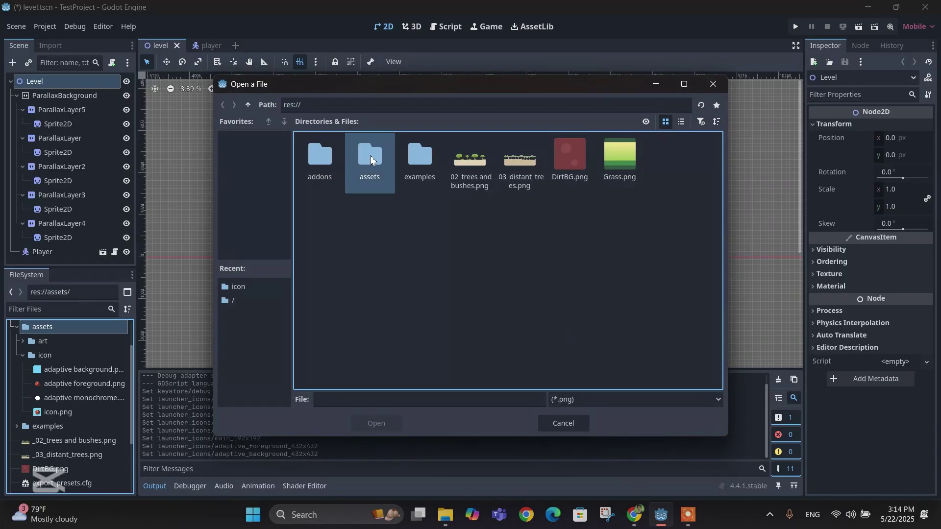
double_click(370, 159)
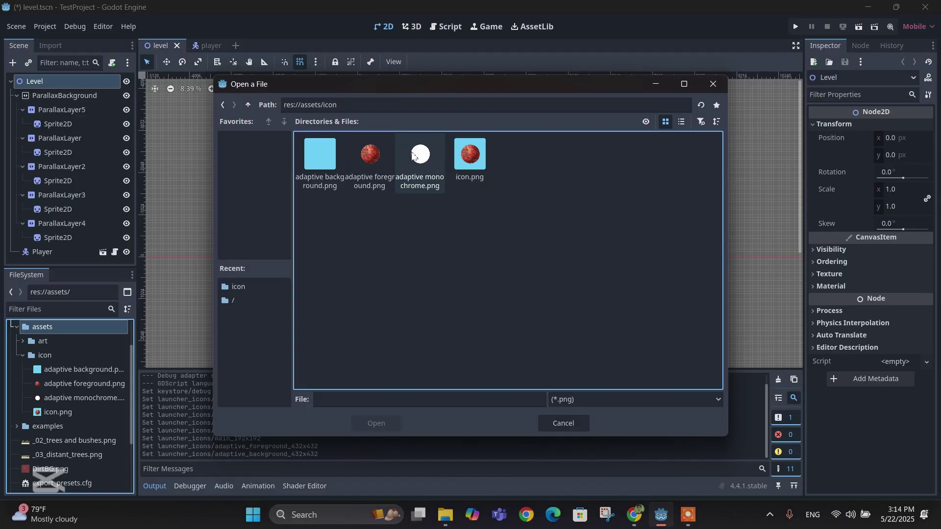
click(423, 158)
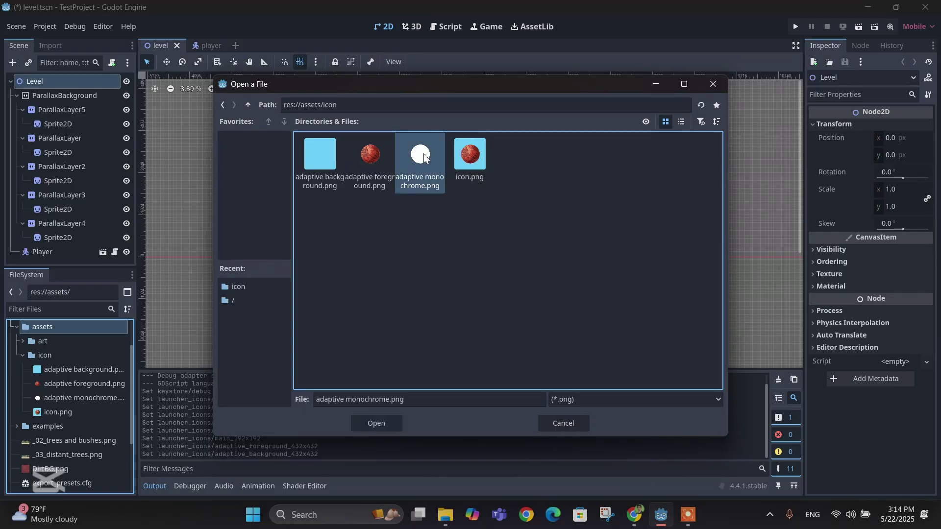
click(377, 424)
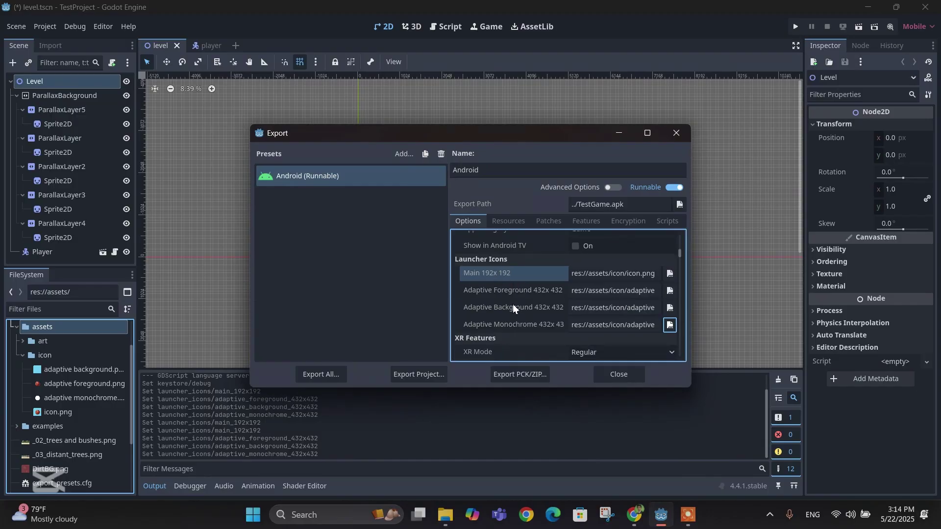
scroll(513, 304, down, 2)
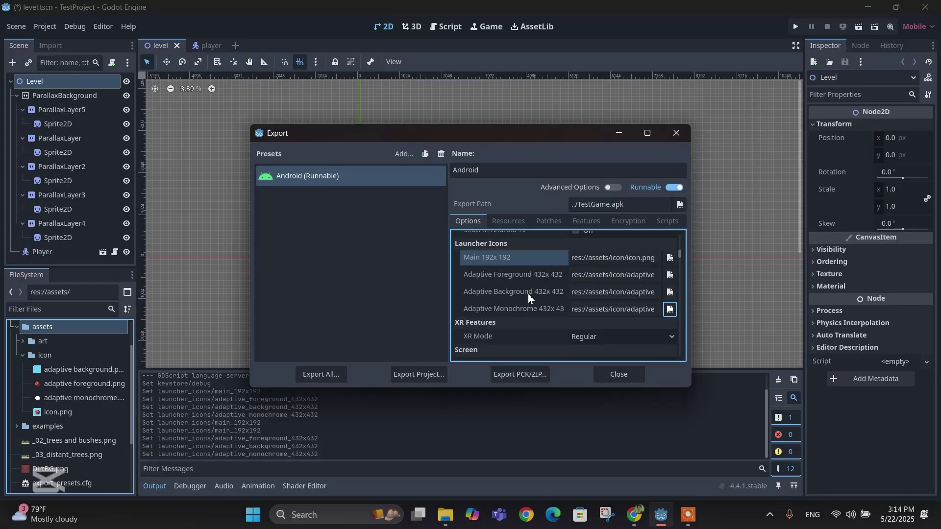
scroll(542, 275, down, 15)
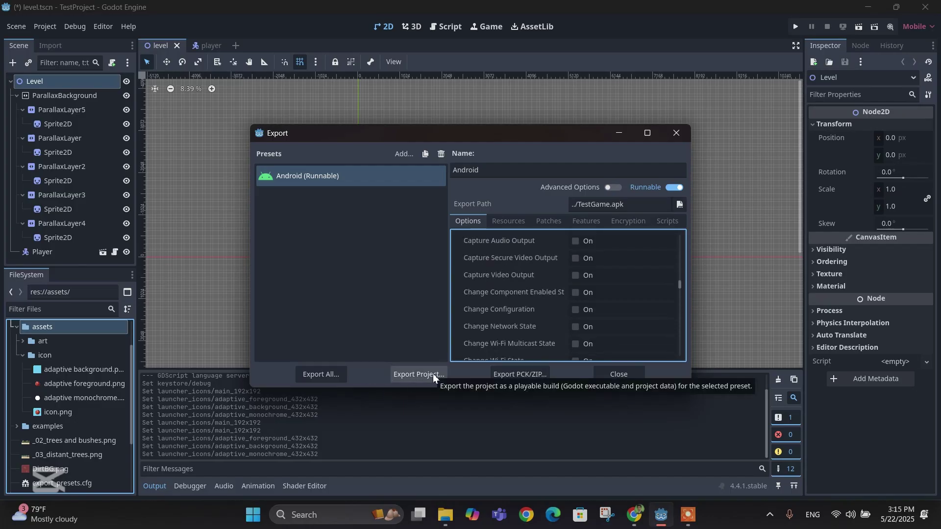
Export the Android build with debug as TestGame.apk, overwriting the existing file, and close the export settings.
click(409, 376)
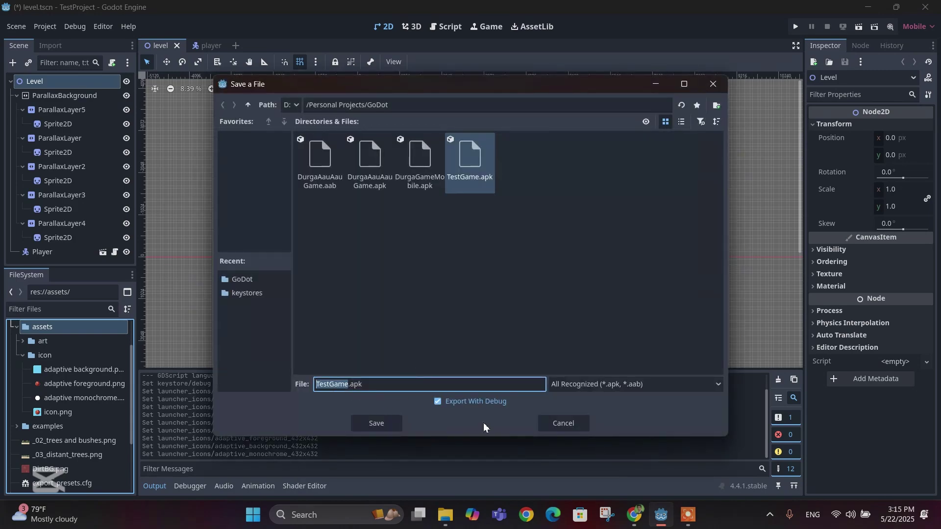
click(380, 423)
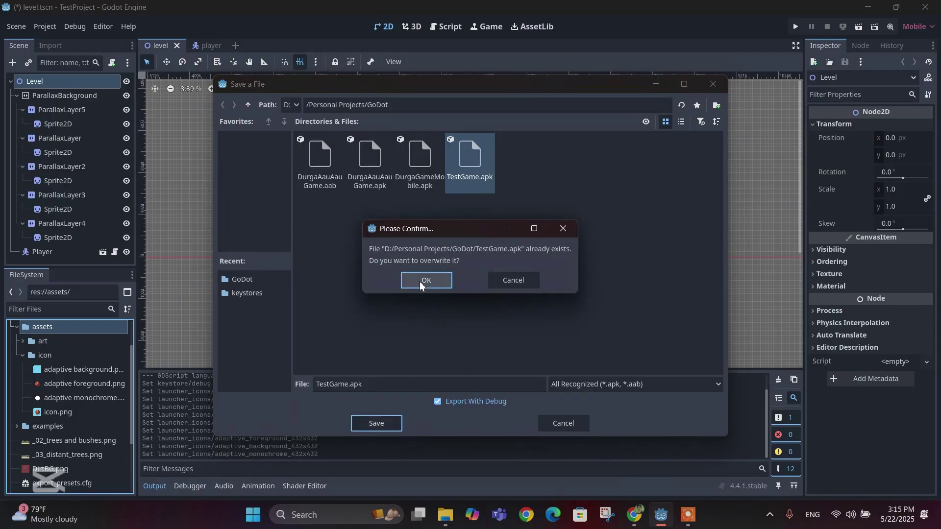
click(423, 281)
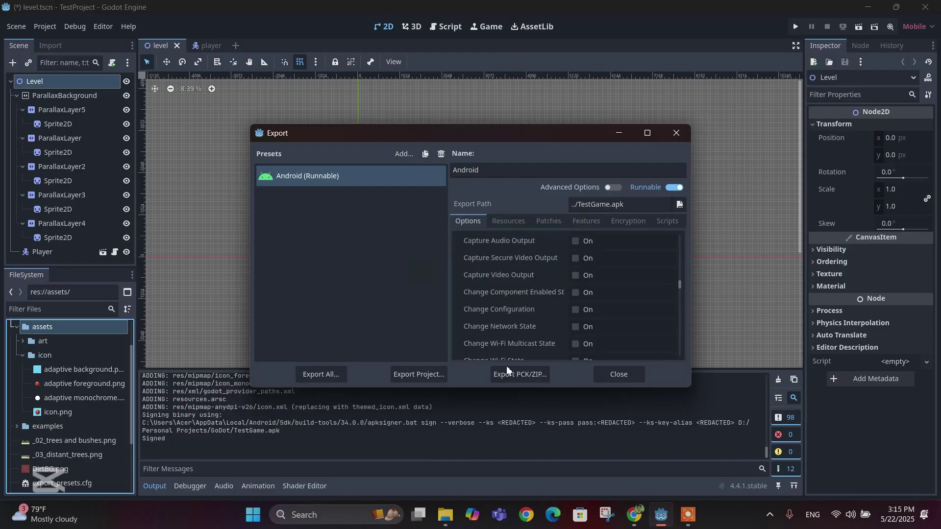
click(622, 375)
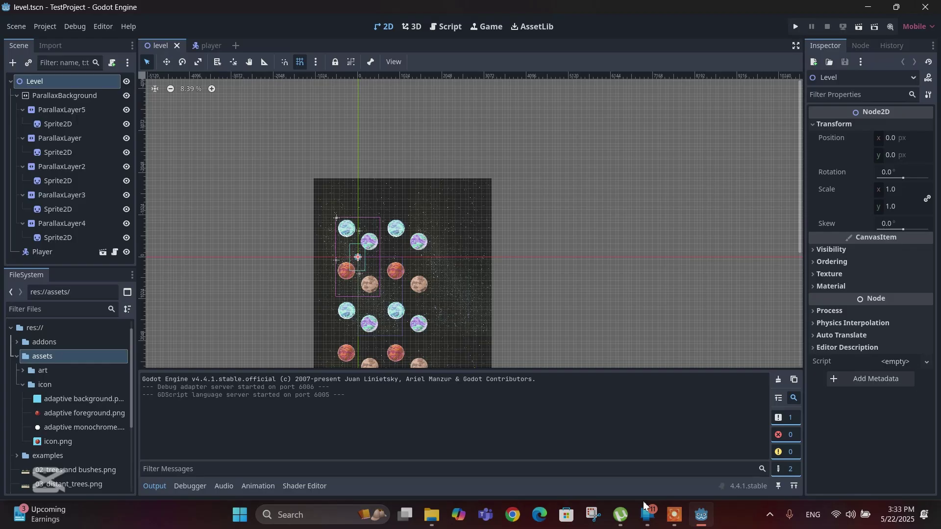
Switch to Phone Link and open the screen of the connected Galaxy A24 phone.
mouse_move(645, 516)
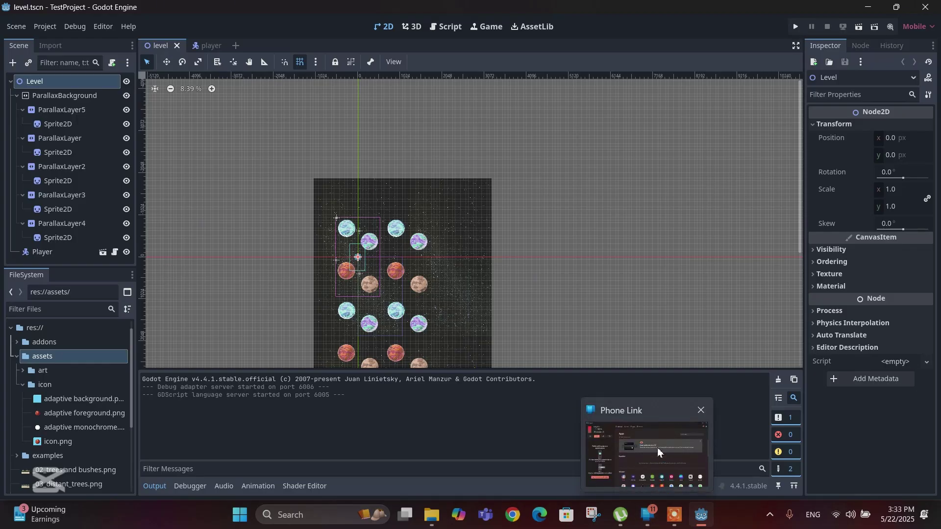
click(645, 516)
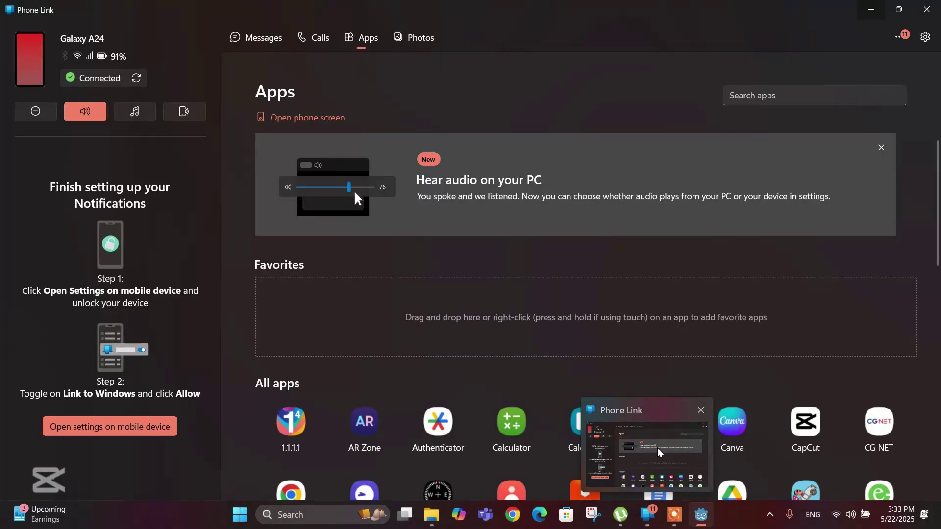
click(301, 119)
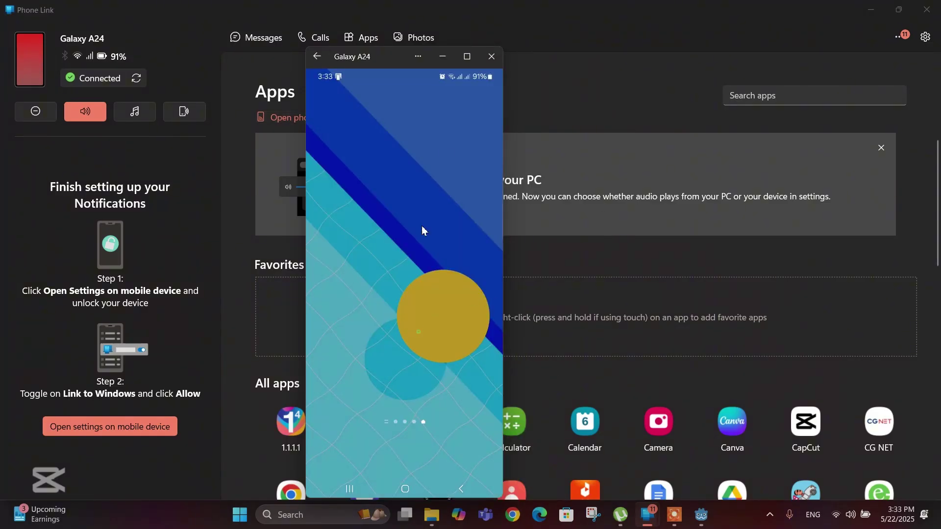
Find TestProject on the last page of the phone's app drawer and launch it to check its icon.
drag(419, 298, 450, 240)
drag(447, 370, 340, 333)
drag(422, 293, 337, 293)
drag(422, 293, 295, 297)
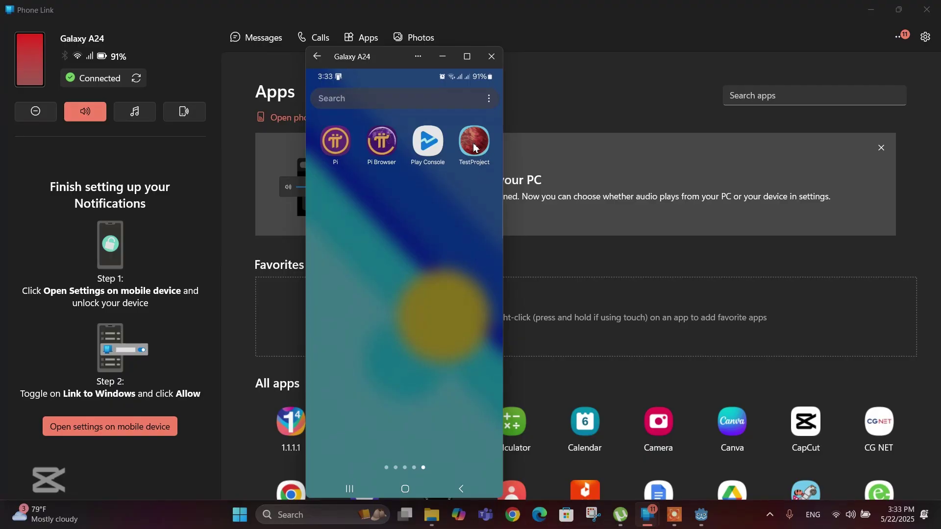
click(474, 148)
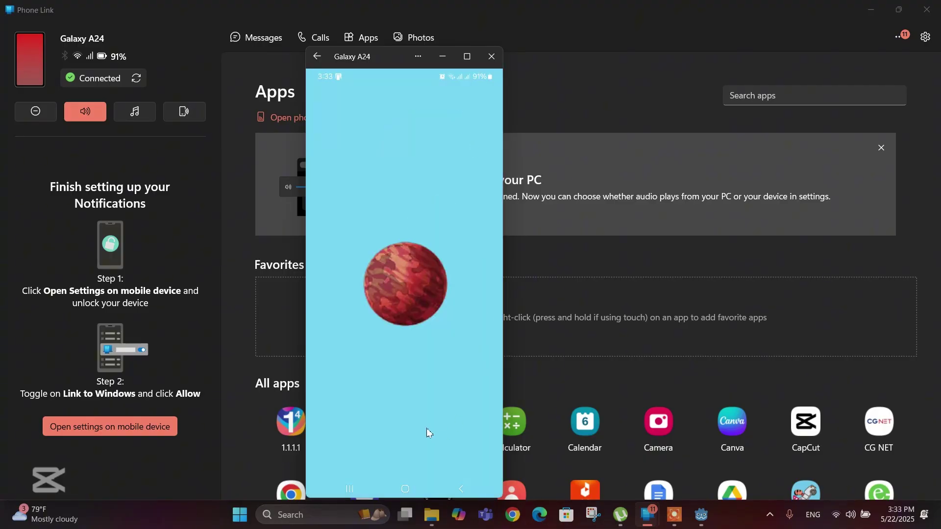